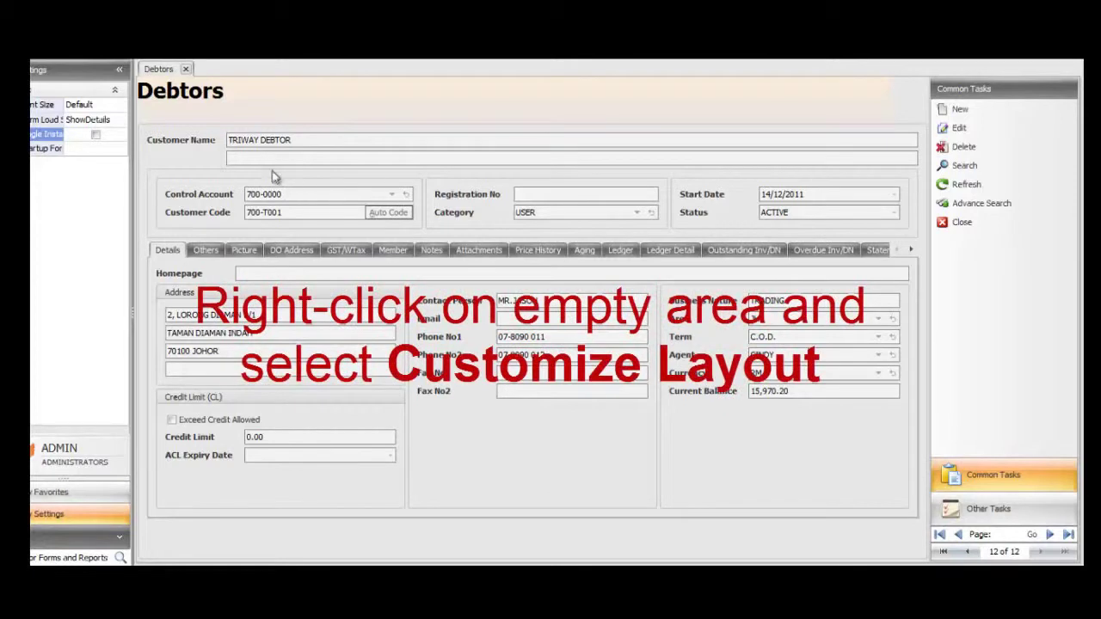
Step: Put the Debtors form into Customize Layout mode
right_click(188, 164)
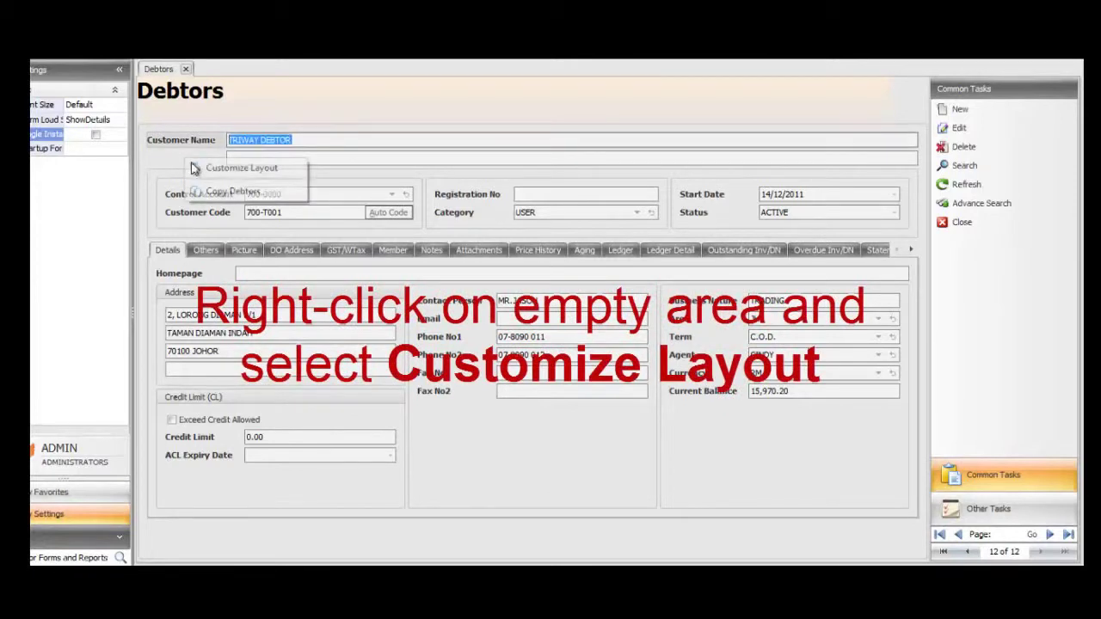
click(202, 168)
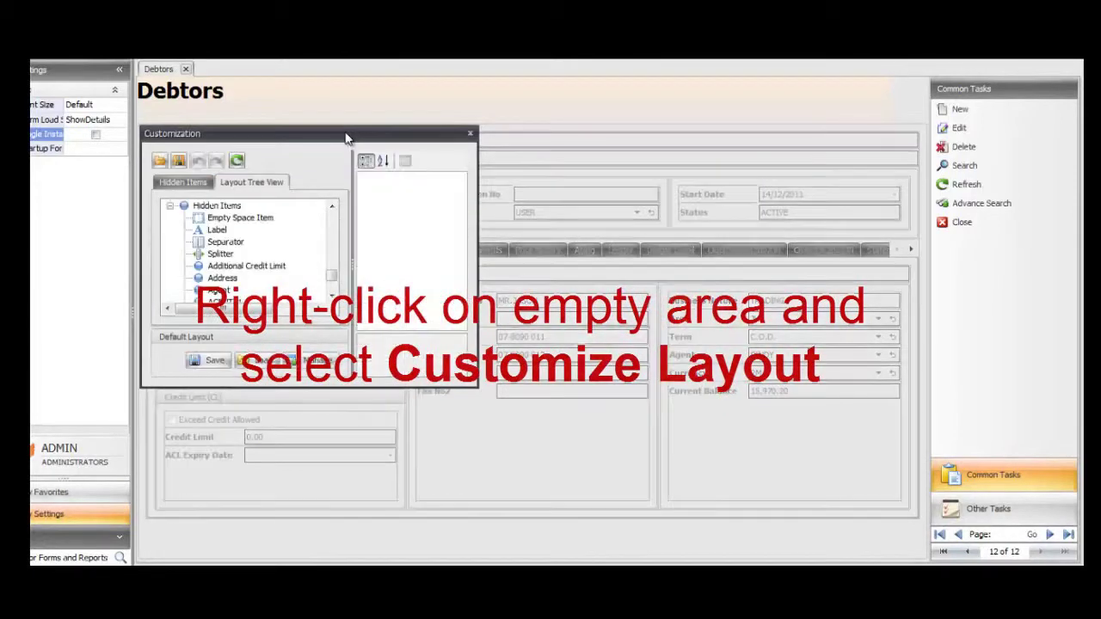
drag(344, 135, 527, 200)
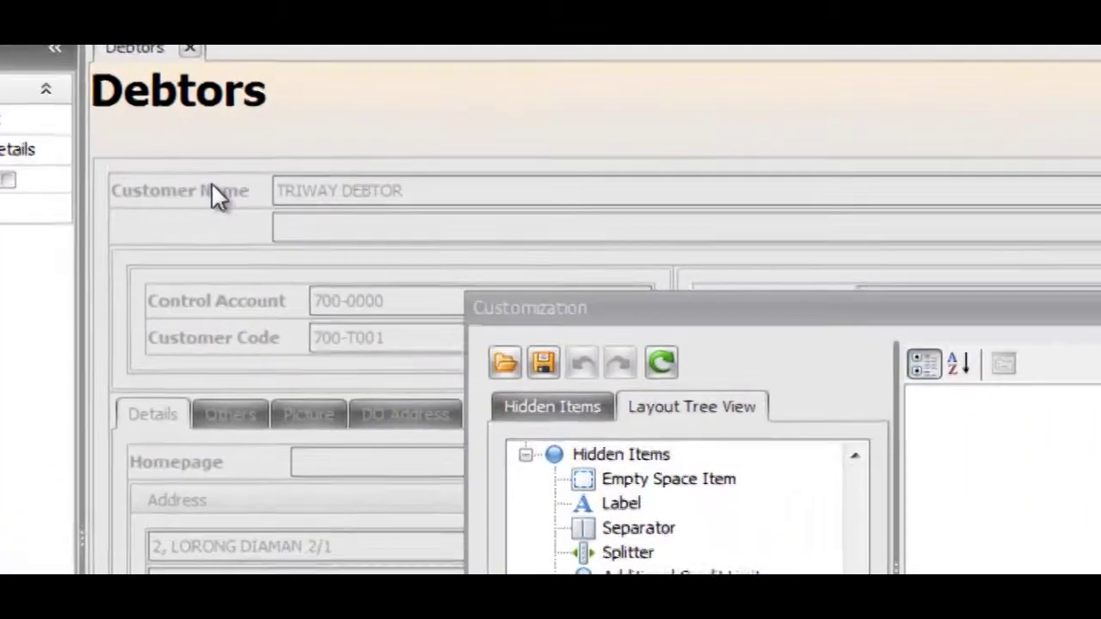
Step: Rename the Customer Name label to 'Debtor' and move the Customization window aside
click(193, 139)
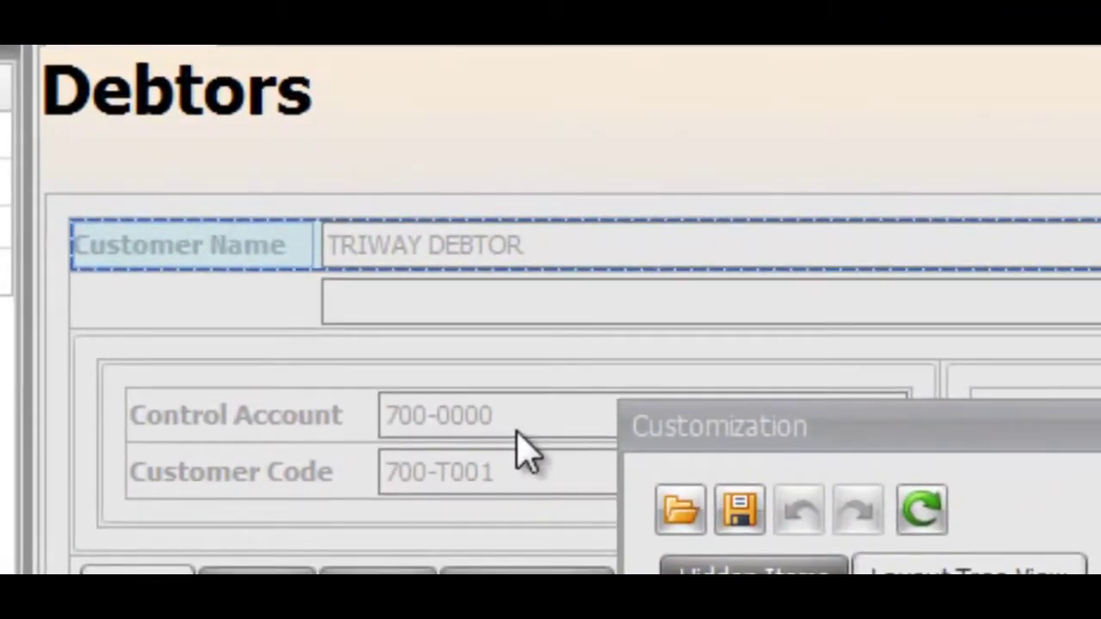
key(F2)
text(d)
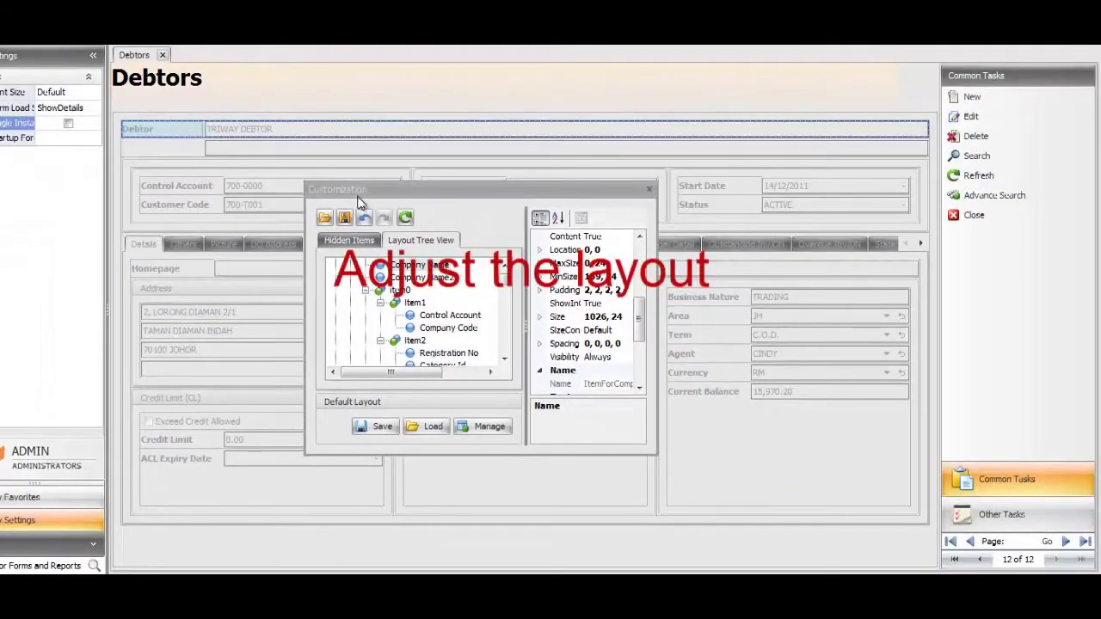
drag(409, 212, 563, 274)
drag(514, 249, 516, 249)
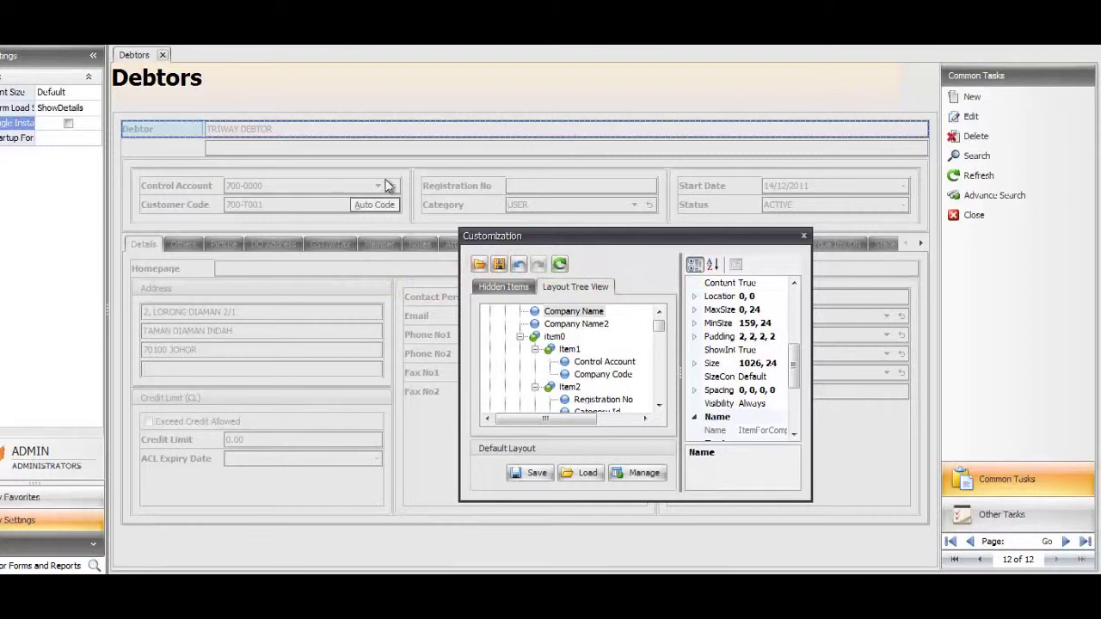
Step: Hide the empty row under Debtor and move Debtor above Control Account
click(179, 154)
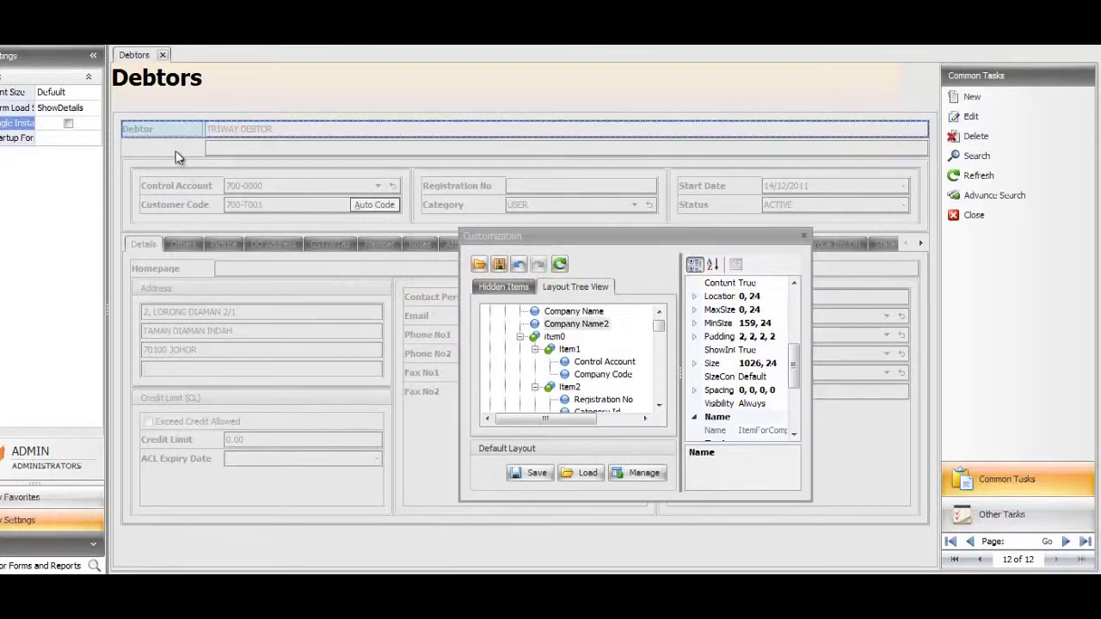
right_click(180, 157)
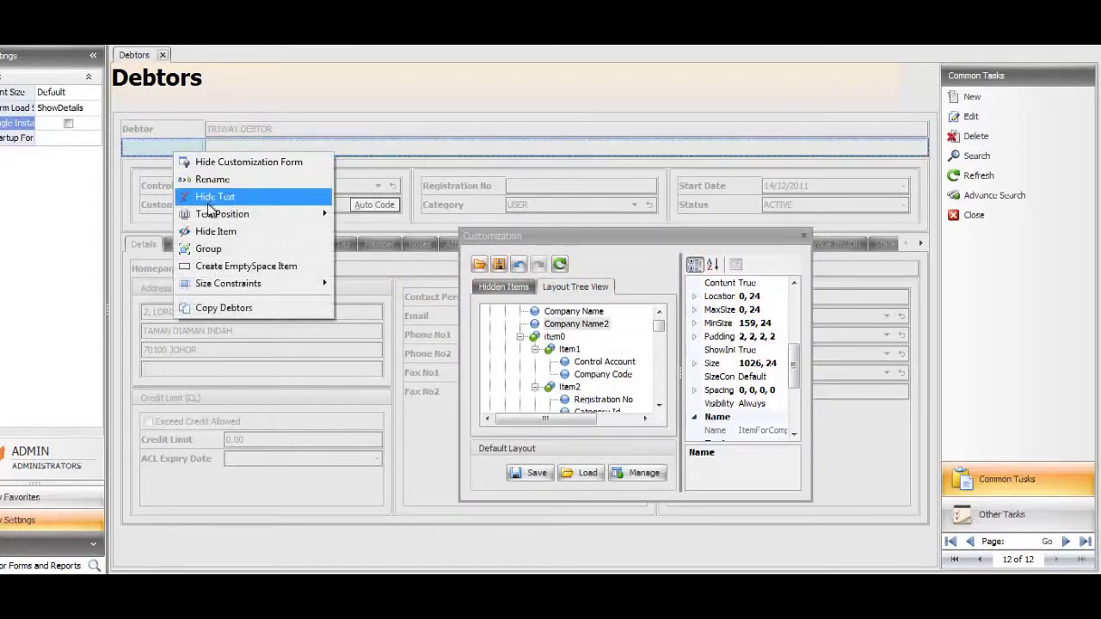
click(221, 237)
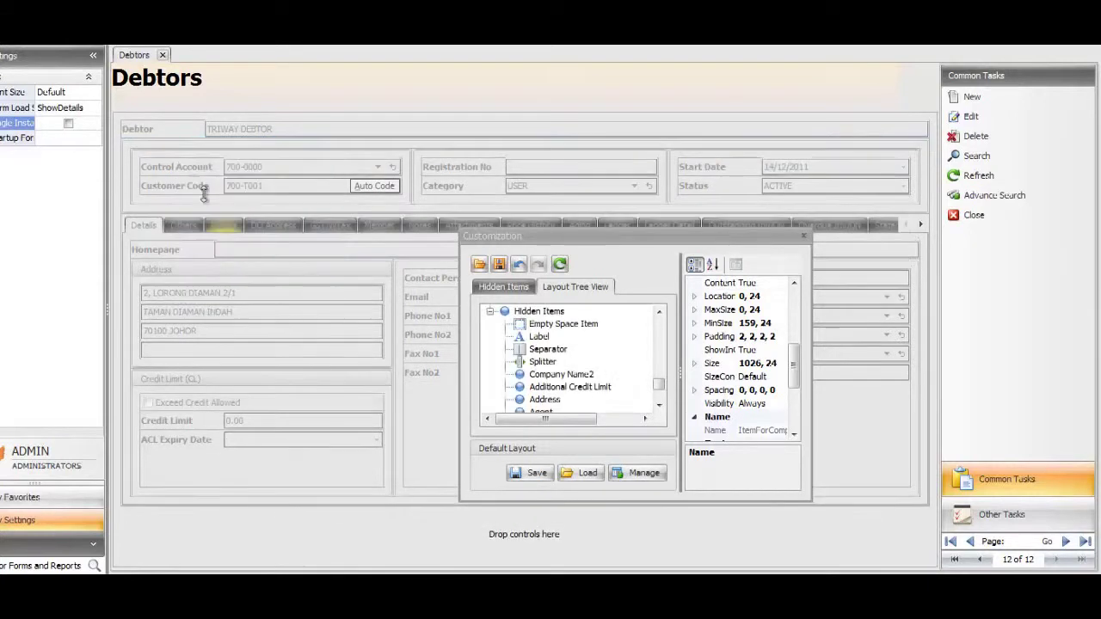
drag(170, 126, 213, 158)
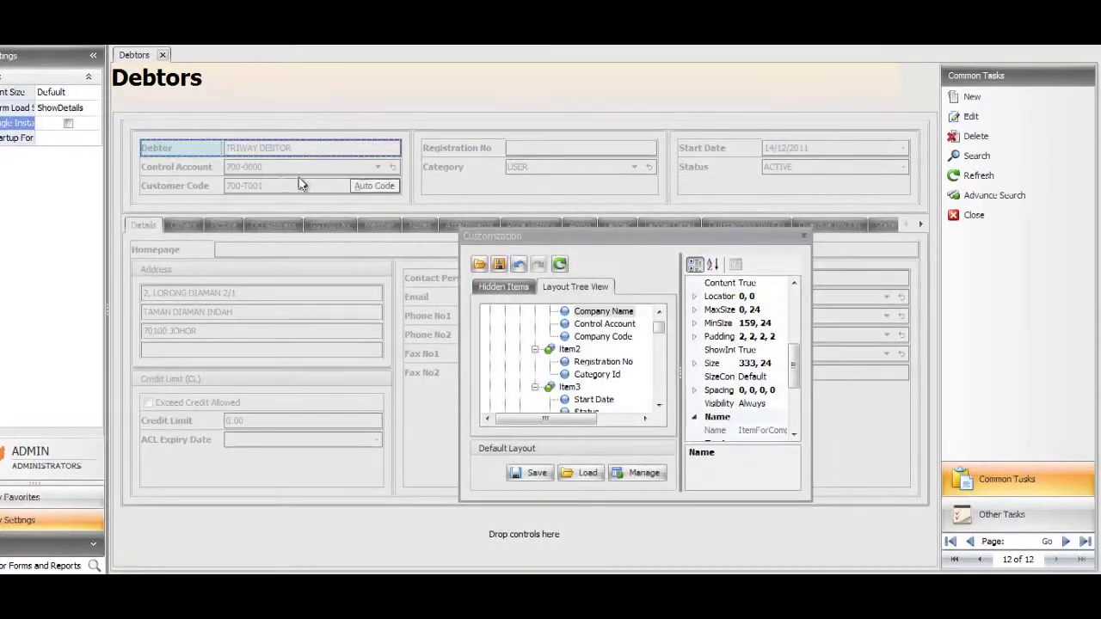
Step: Ungroup the top group of fields on the Debtors form
click(255, 126)
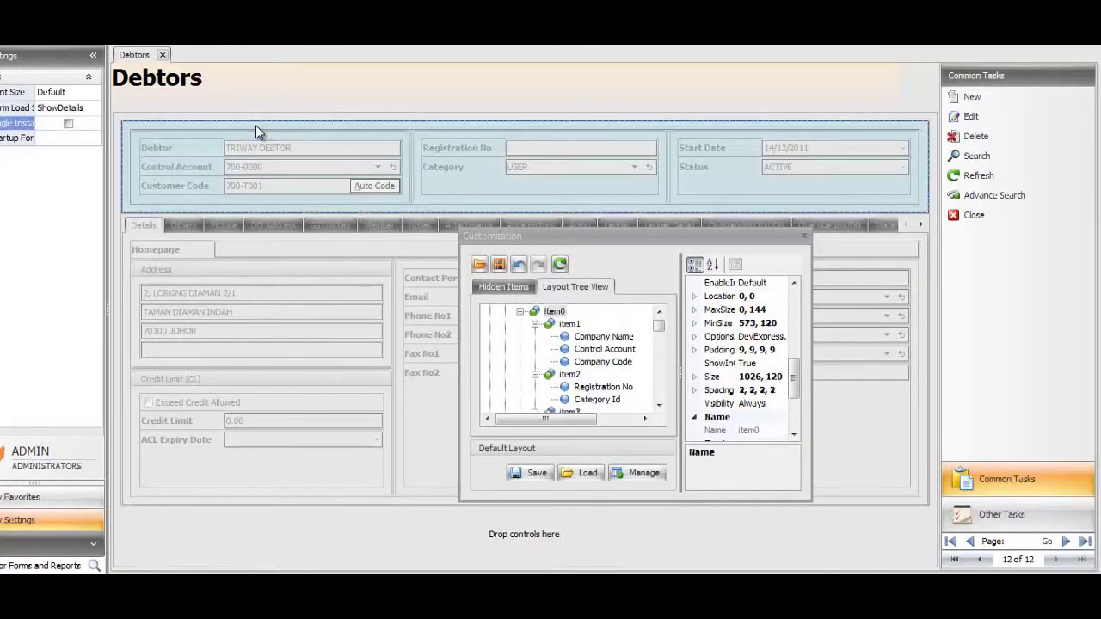
right_click(256, 125)
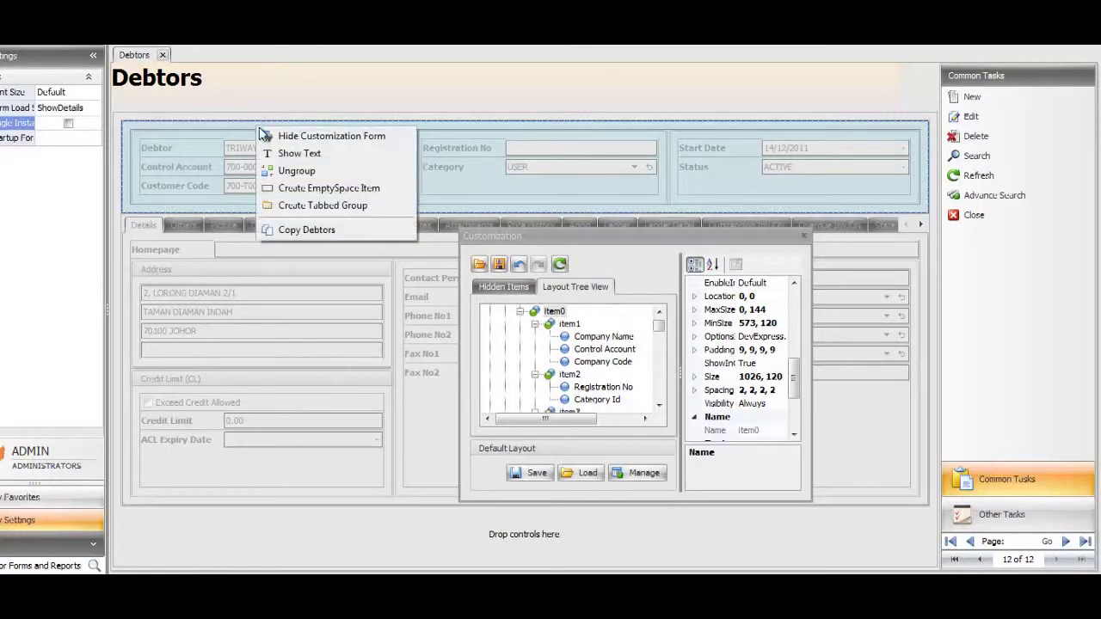
click(298, 171)
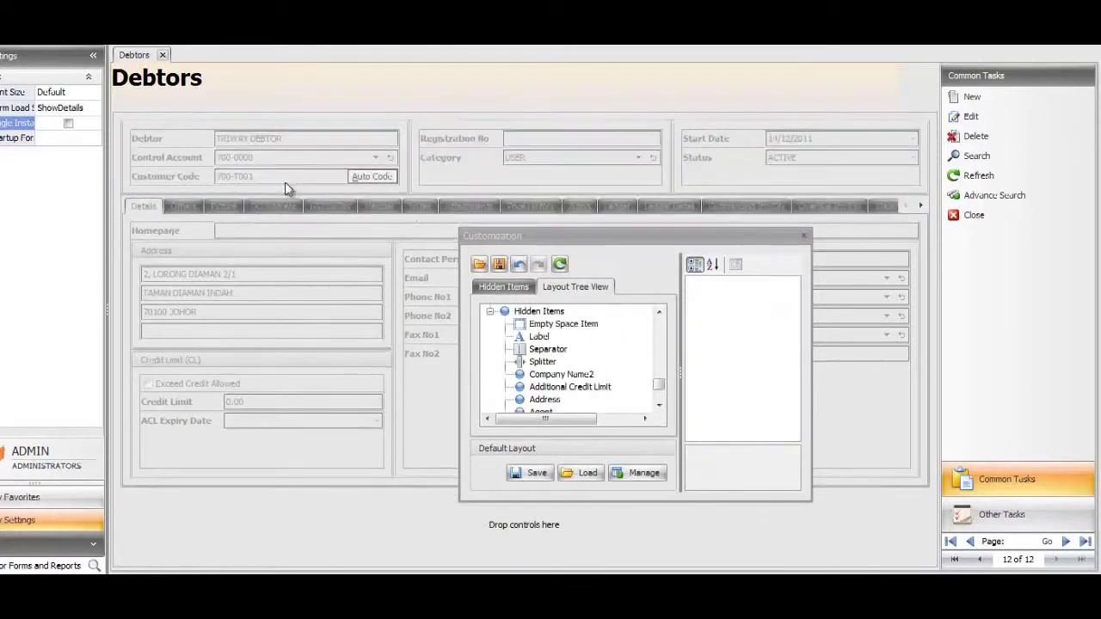
Step: Drag the picture area from the Picture tab to the form's top right and hide the emptied tab
click(225, 207)
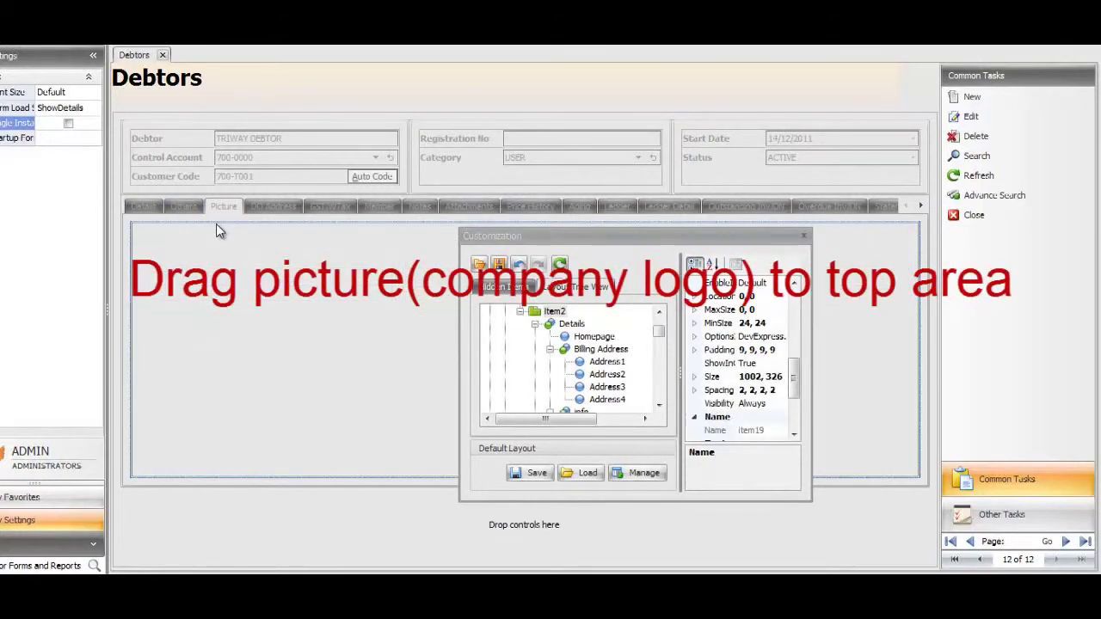
mouse_move(216, 223)
mouse_down()
mouse_move(516, 232)
mouse_move(928, 167)
mouse_up()
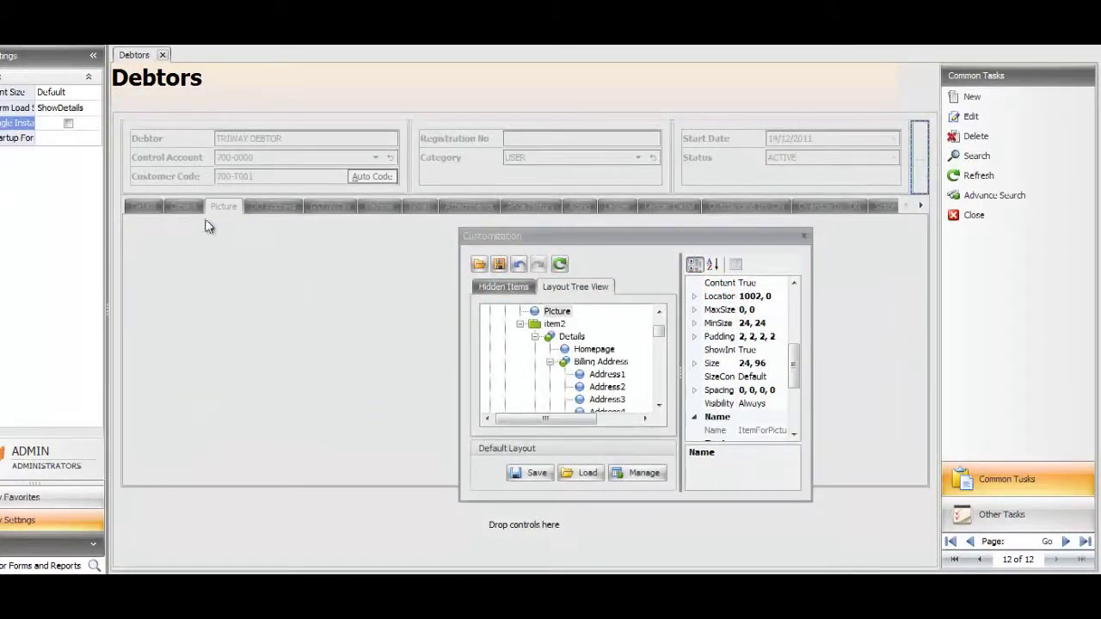
right_click(221, 212)
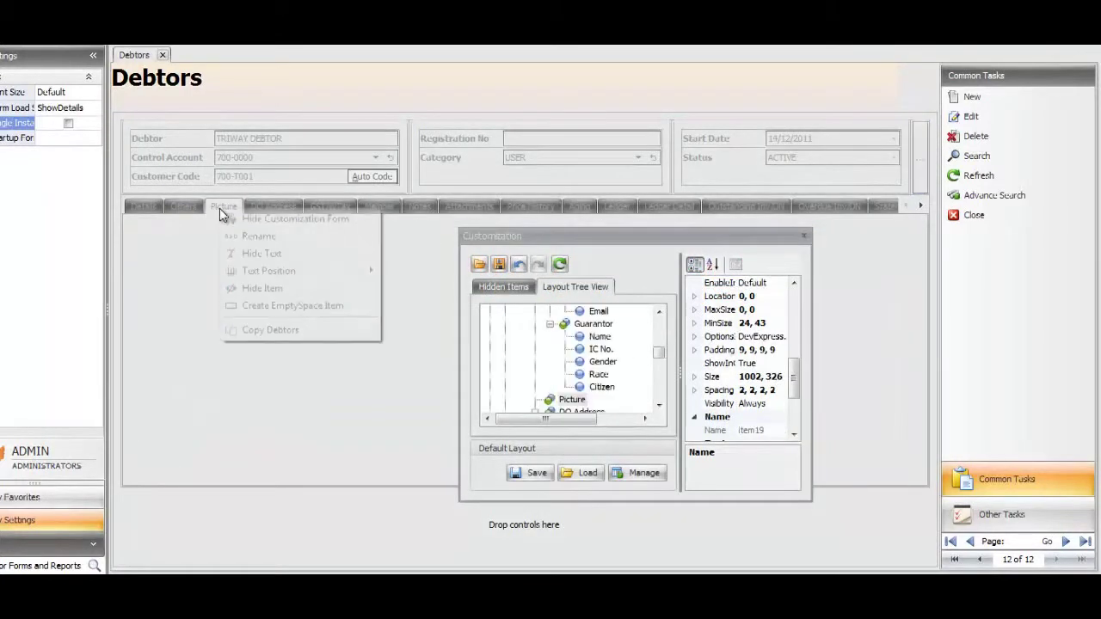
click(278, 290)
click(143, 208)
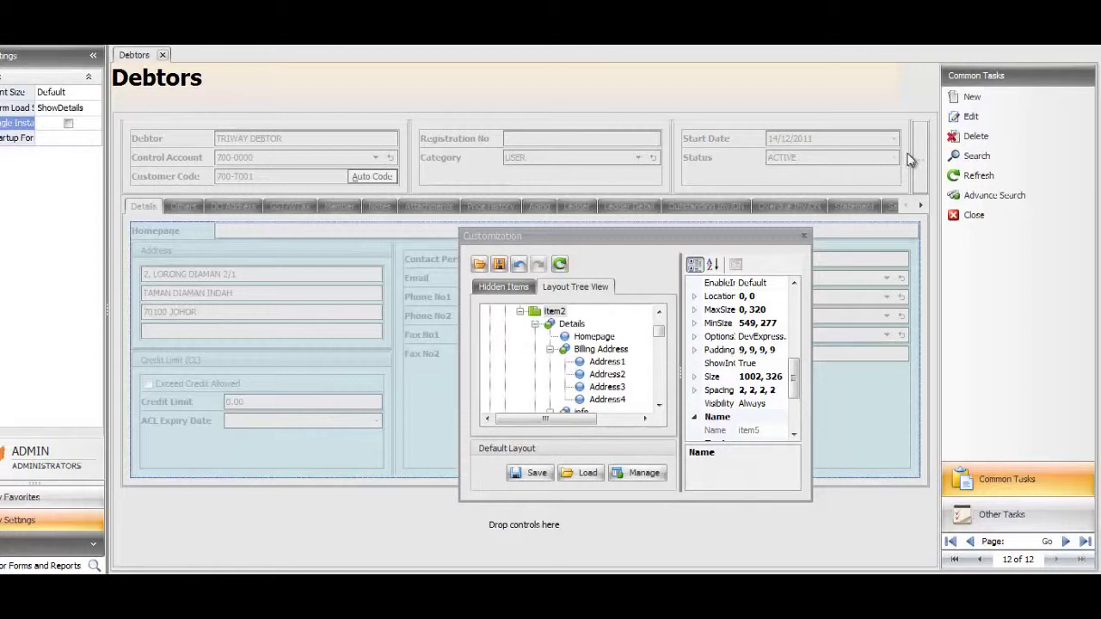
Step: Narrow the Start Date/Status and Registration No/Category groups, widening Debtor and the picture area
drag(912, 153, 819, 153)
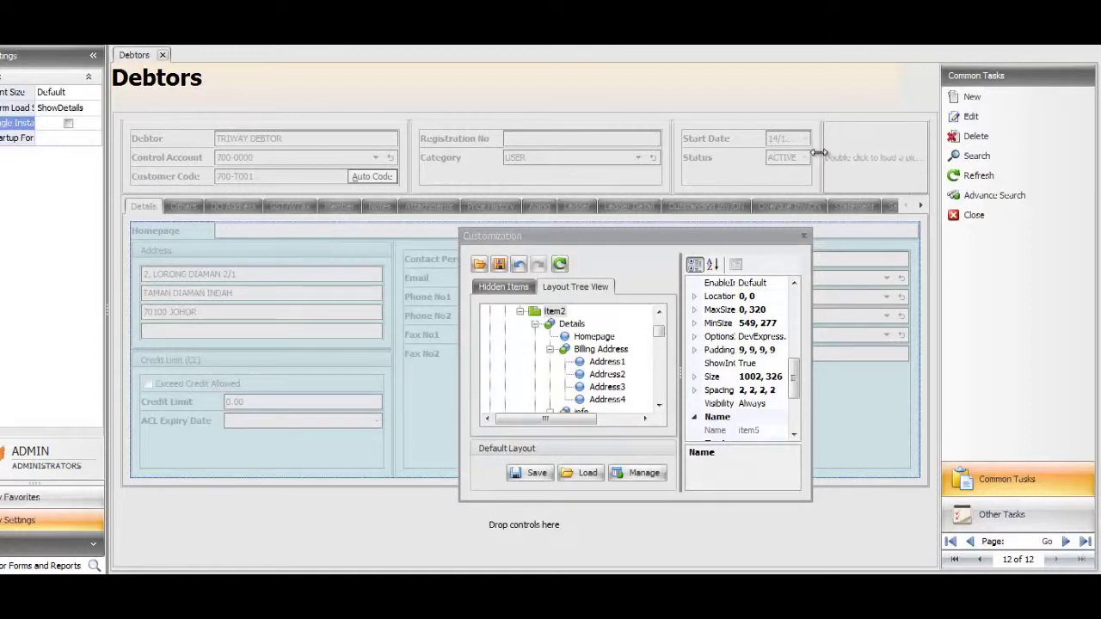
click(671, 170)
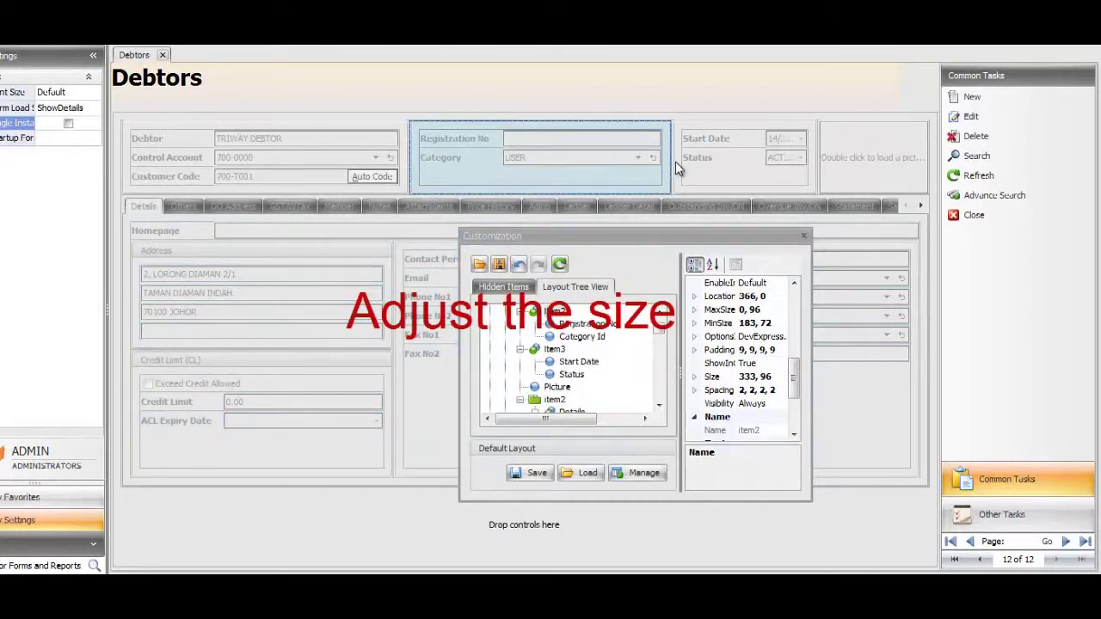
drag(671, 162, 642, 163)
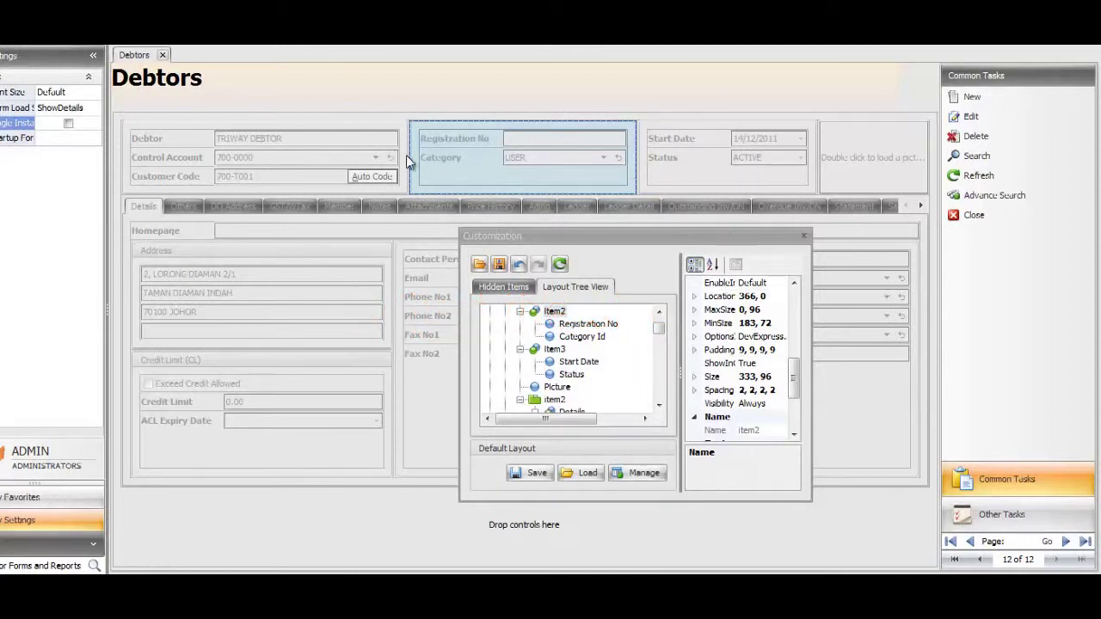
drag(410, 156, 449, 163)
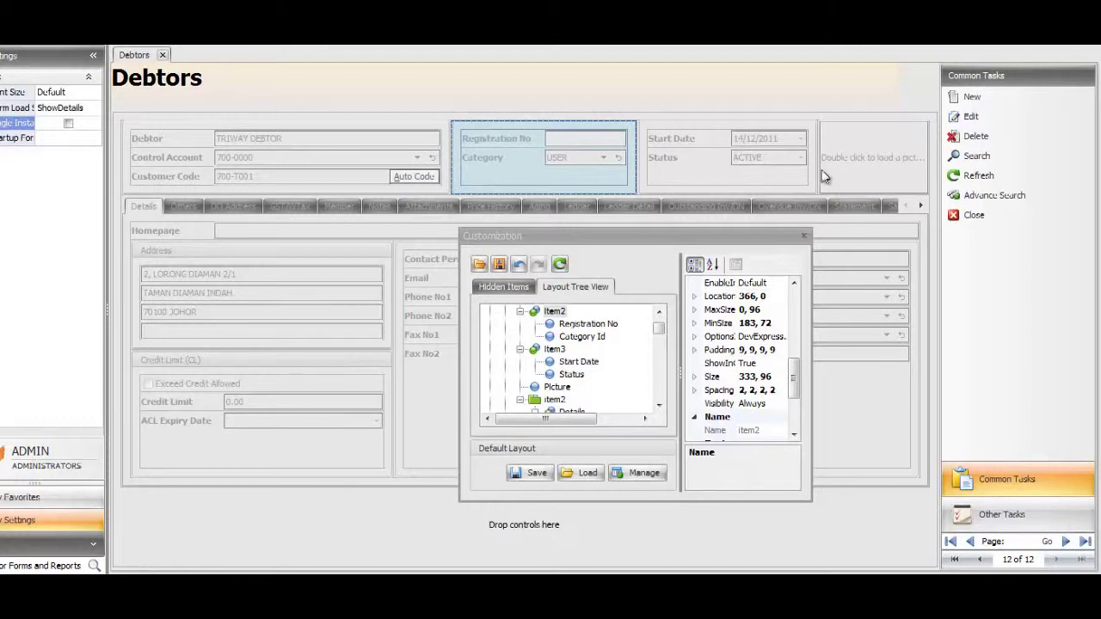
drag(809, 169, 807, 169)
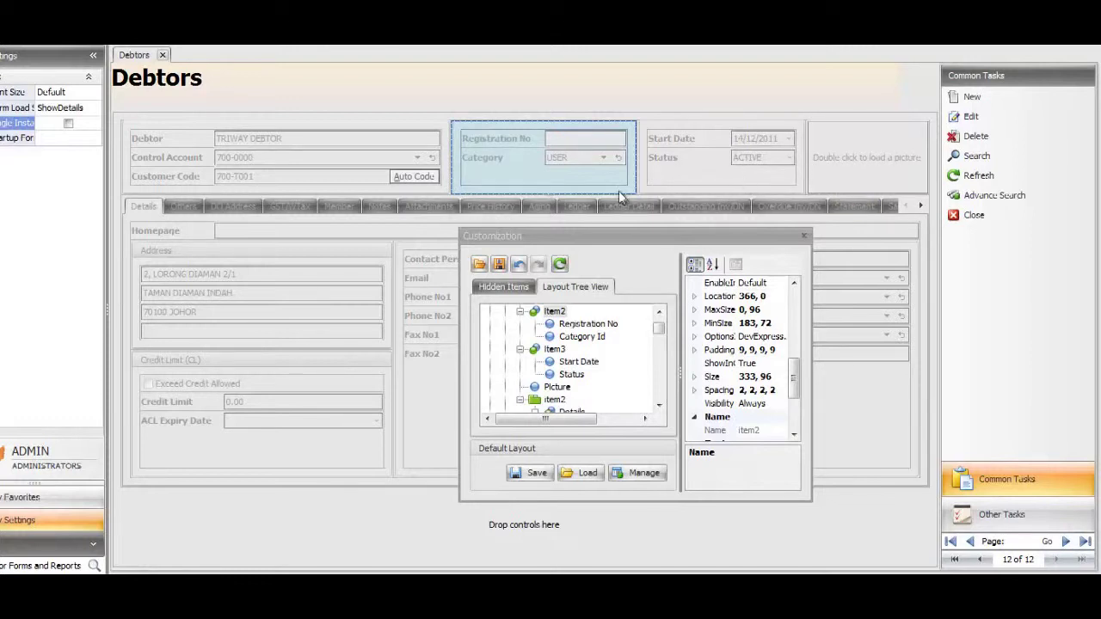
click(245, 131)
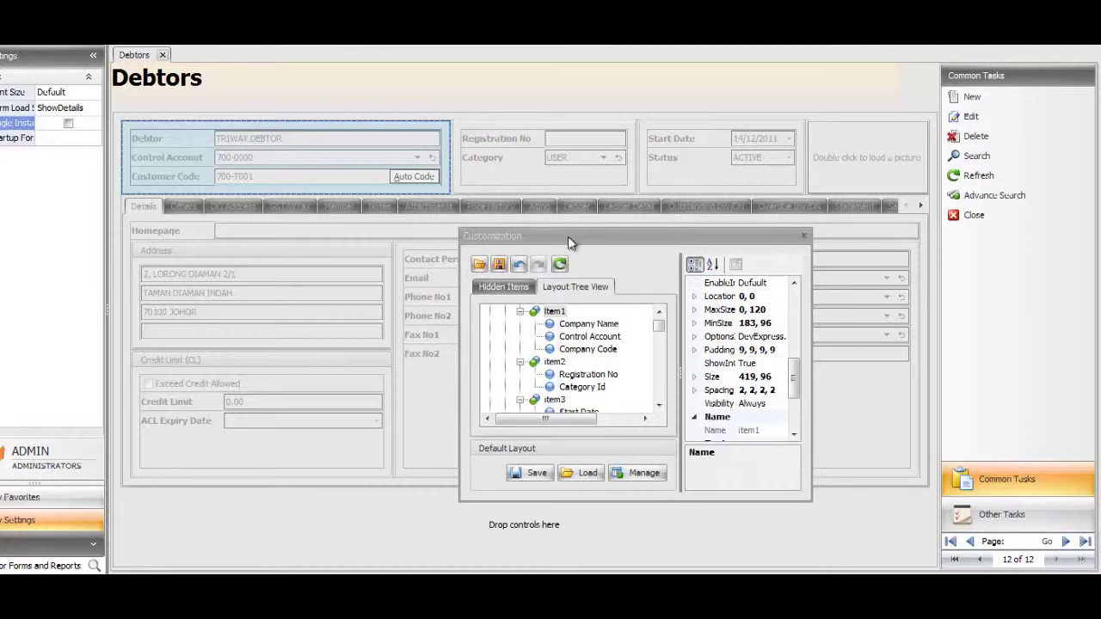
drag(571, 236, 669, 220)
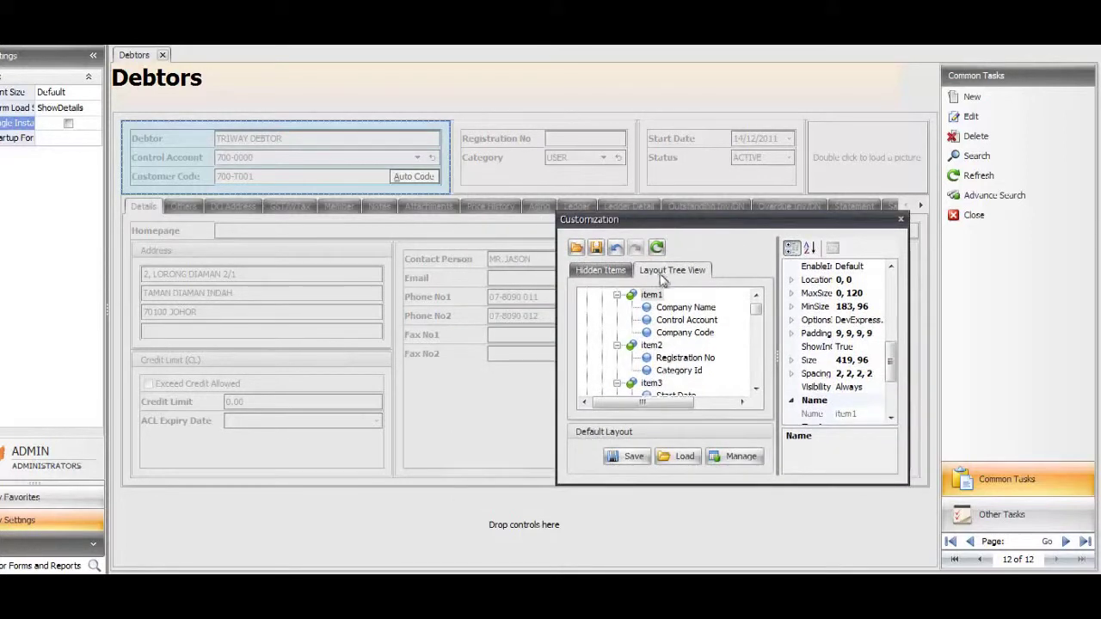
Step: Select the Debtor item and widen the Customization window to show full property names
click(143, 137)
click(143, 138)
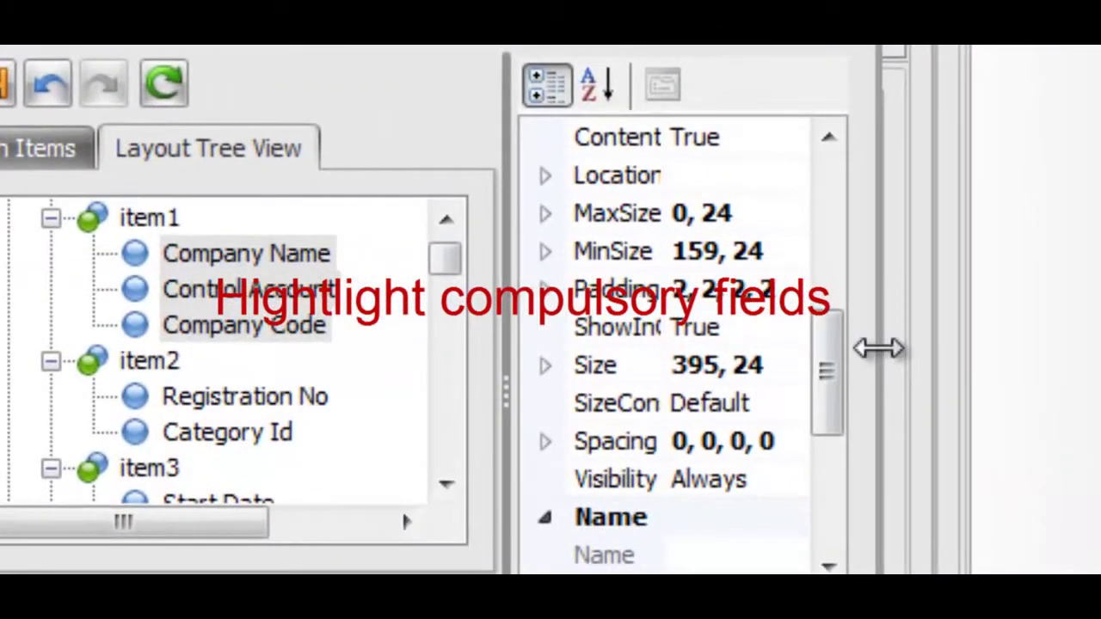
drag(839, 370, 826, 180)
drag(659, 135, 658, 138)
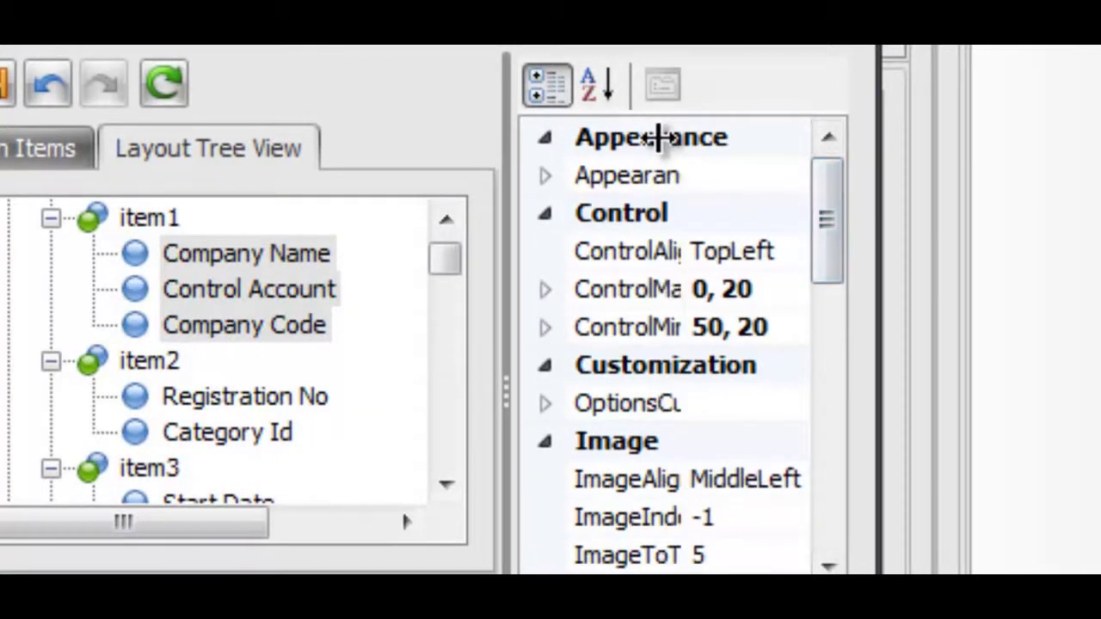
double_click(616, 140)
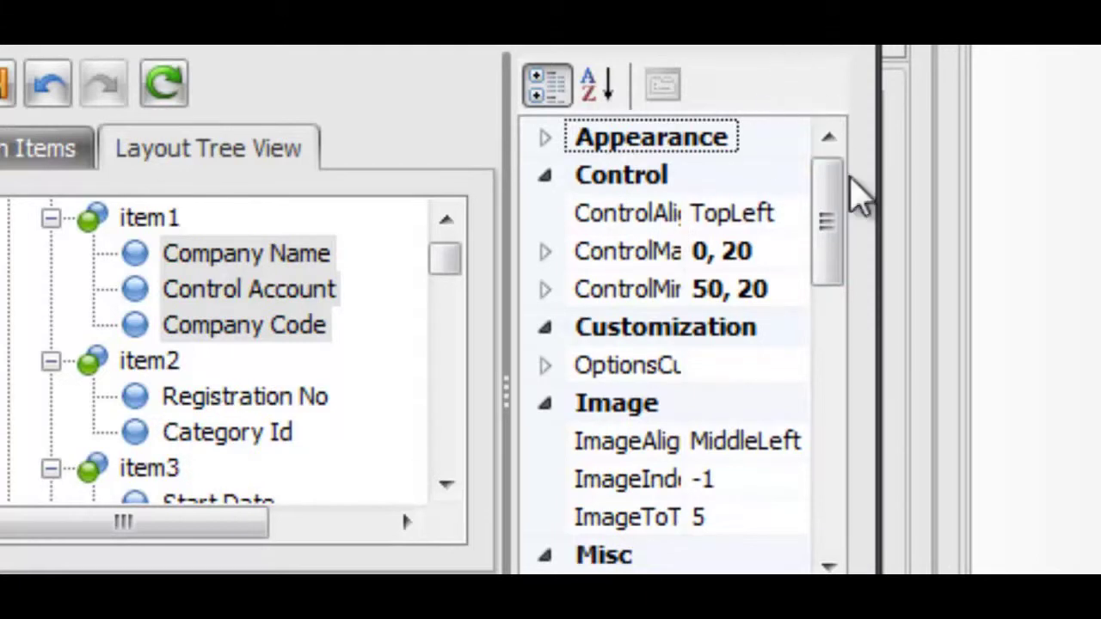
drag(869, 228, 1043, 224)
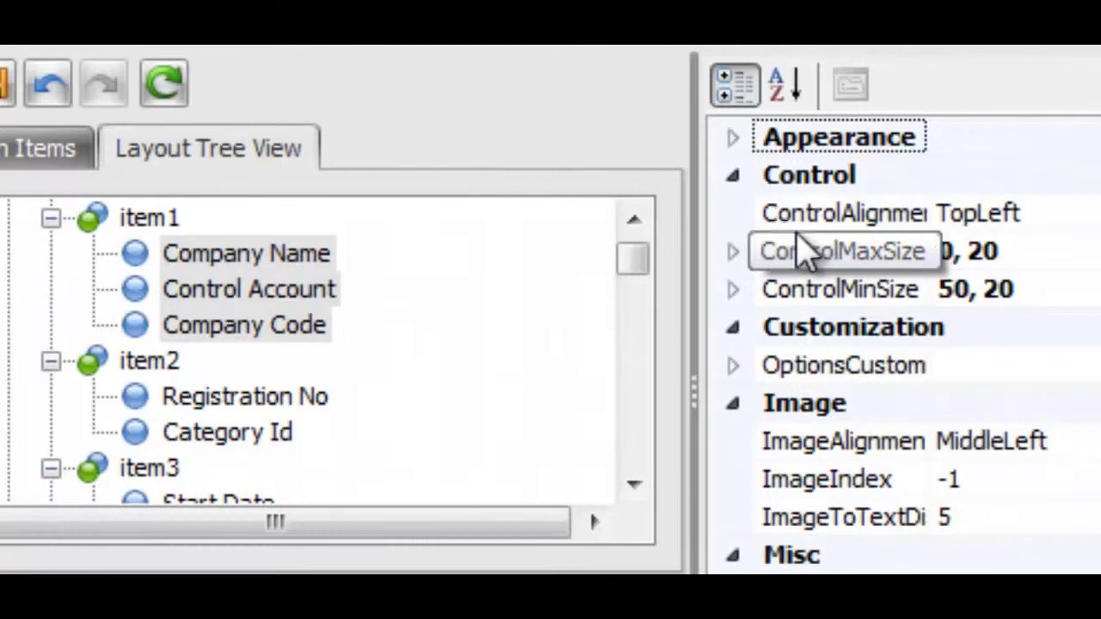
Step: Set the AppearanceItemCaption ForeColor of Company Name, Control Account and Company Code to Red
click(741, 177)
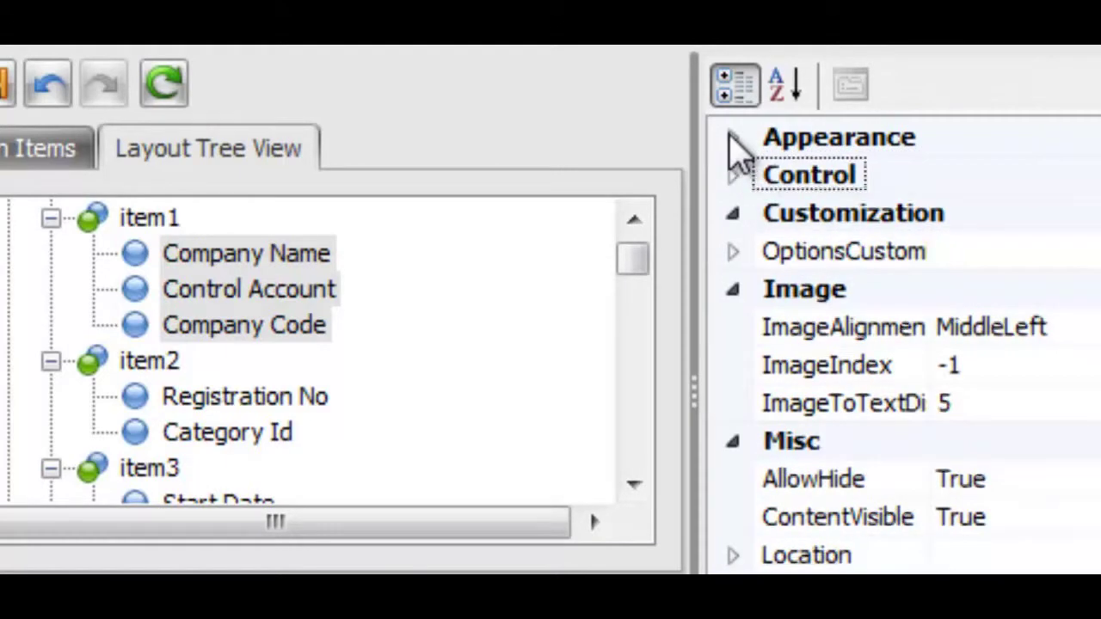
click(733, 139)
double_click(751, 176)
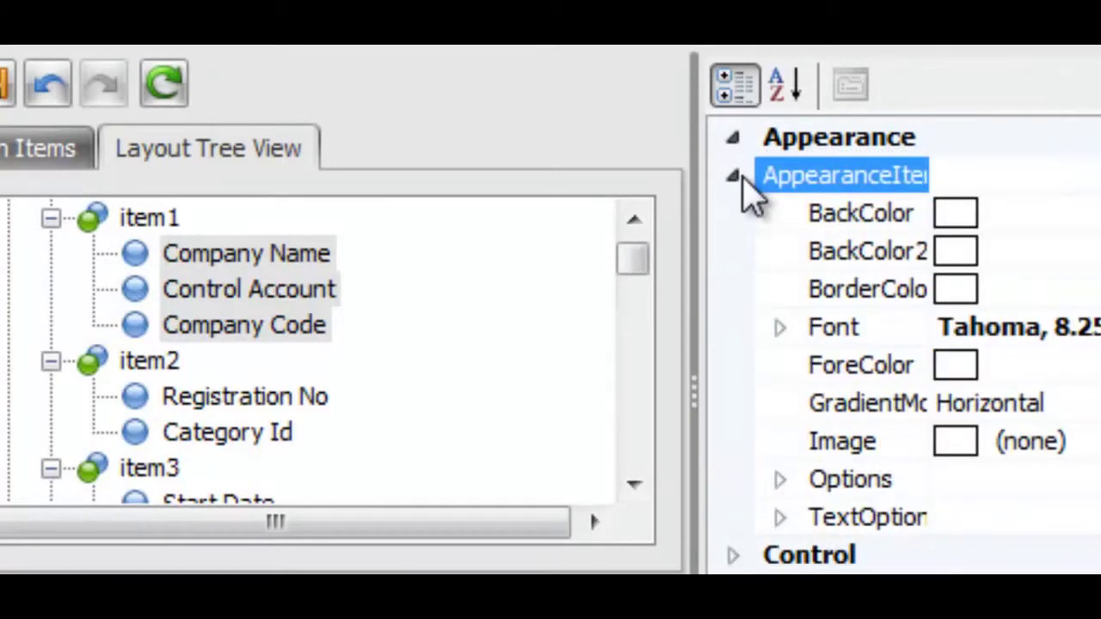
scroll(1076, 258, down, 2)
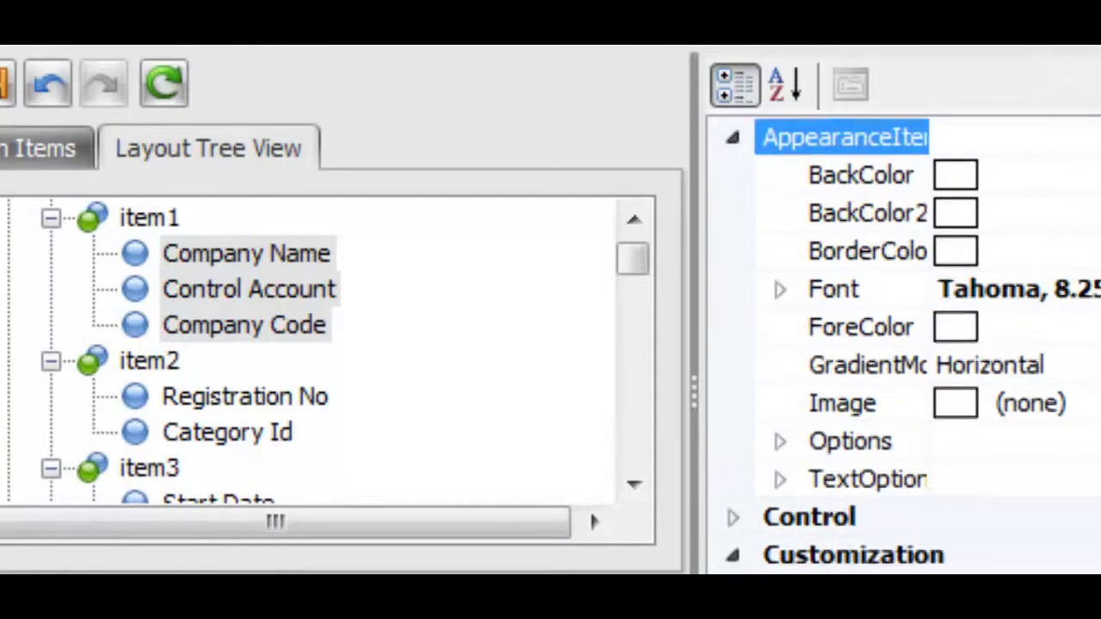
click(1042, 289)
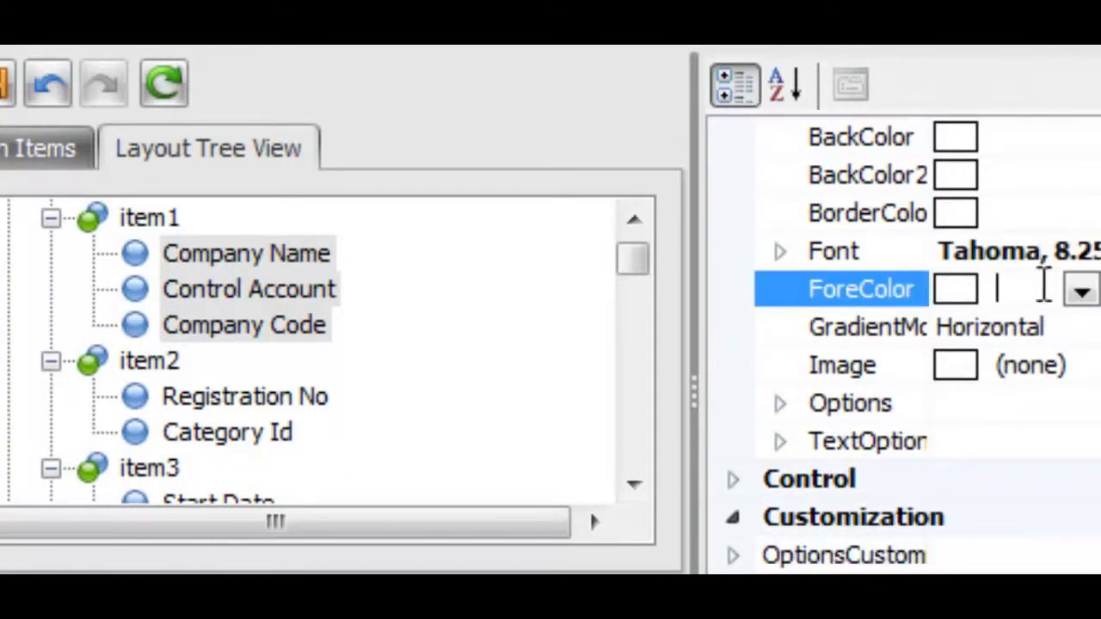
click(1079, 293)
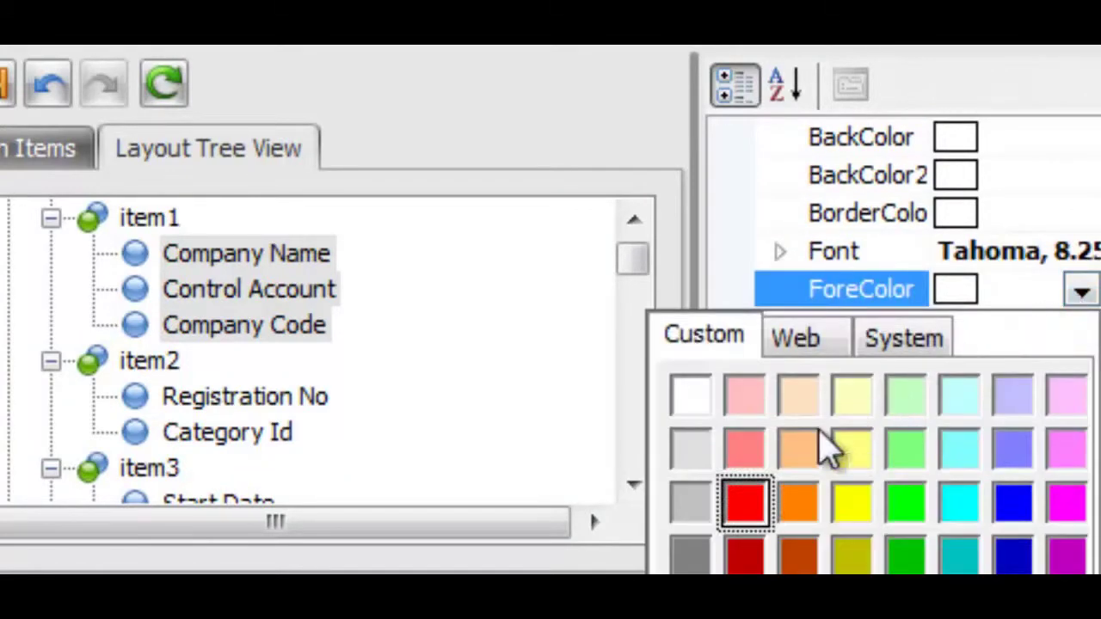
click(756, 515)
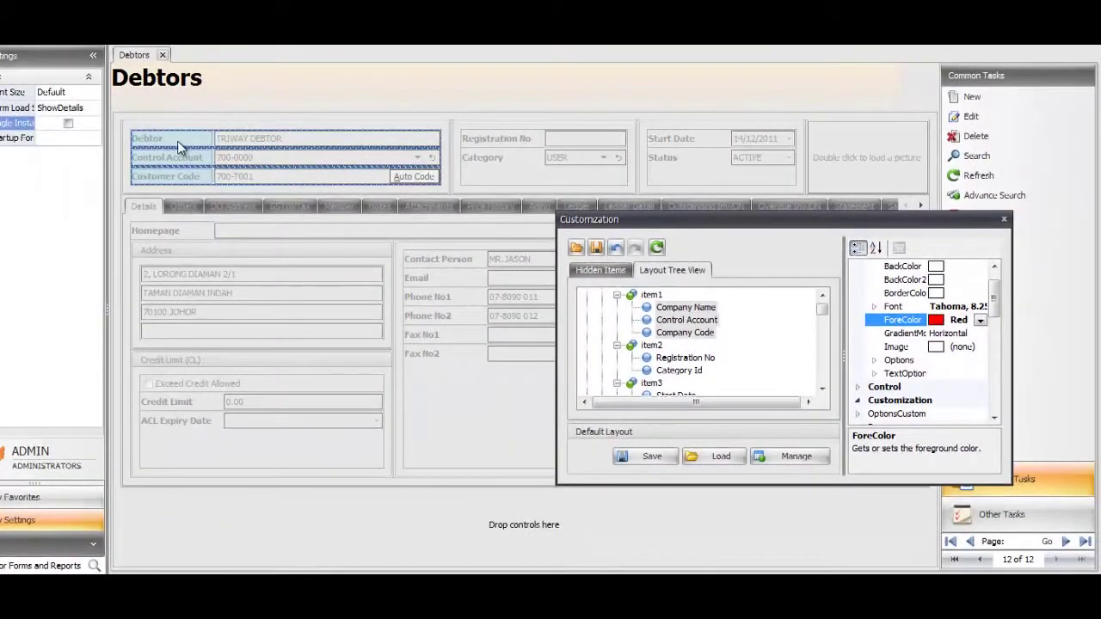
click(179, 148)
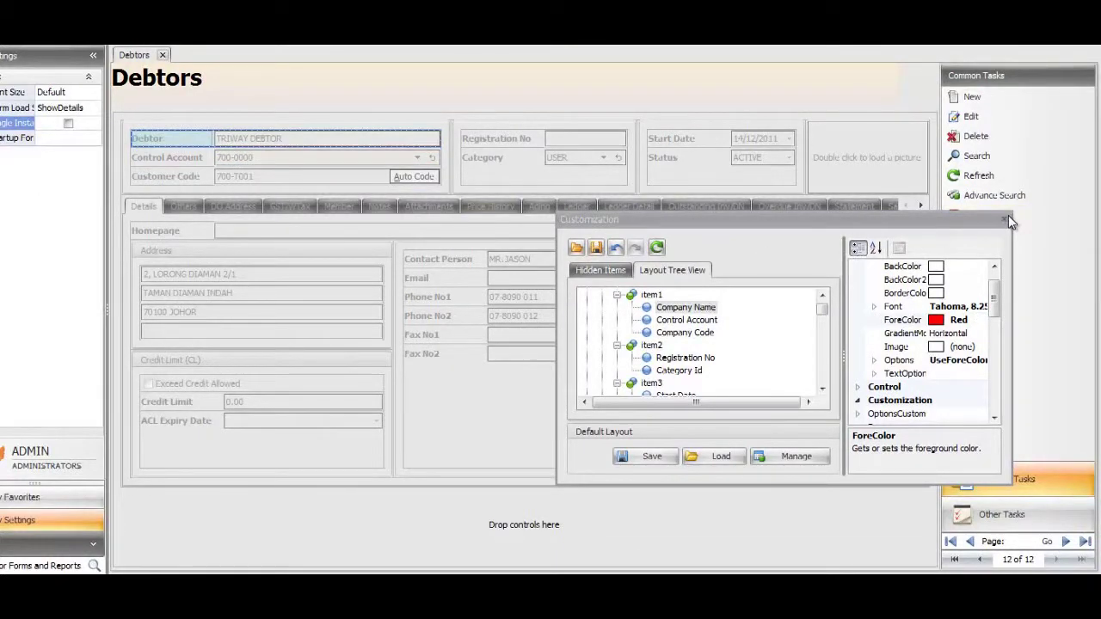
drag(1002, 218, 1078, 310)
click(151, 219)
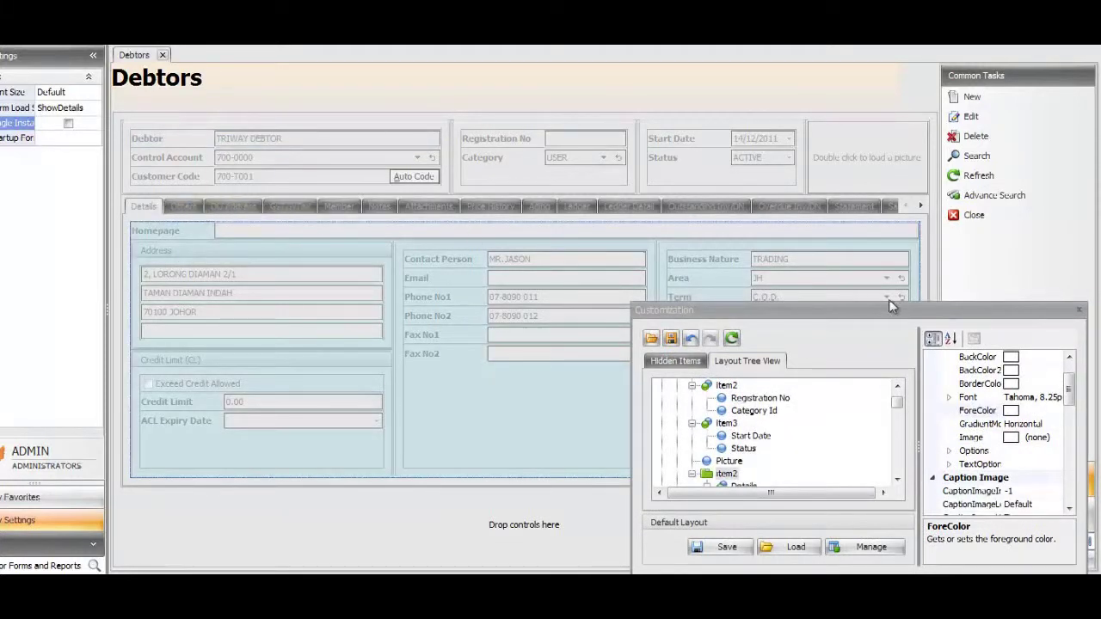
Step: Reopen Customize Layout and drop a splitter between the Address and Contact panels
click(1080, 310)
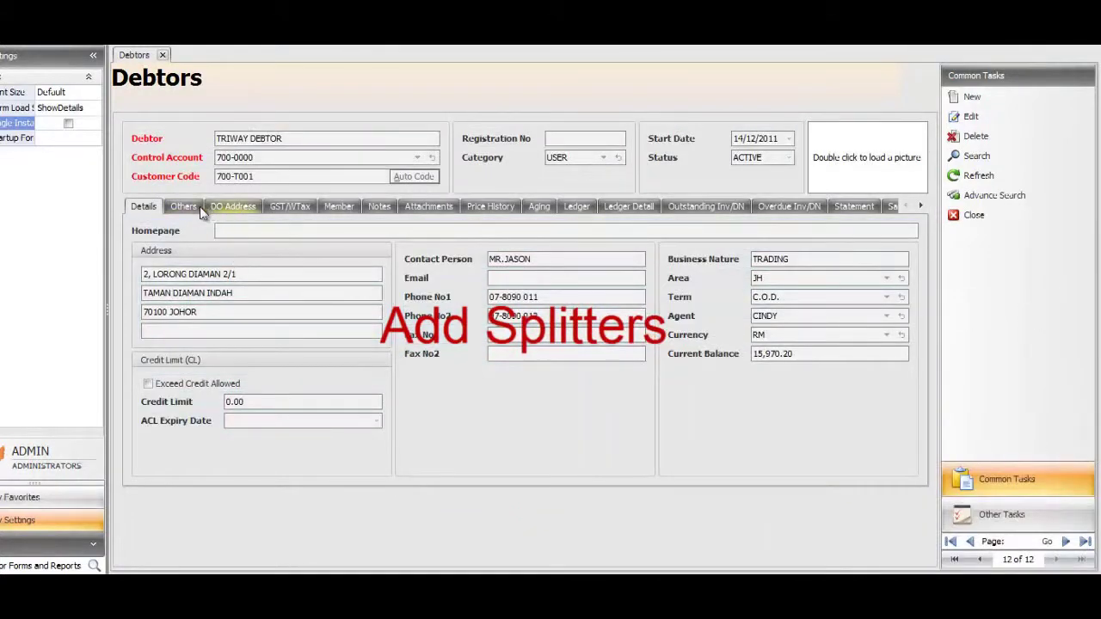
right_click(442, 315)
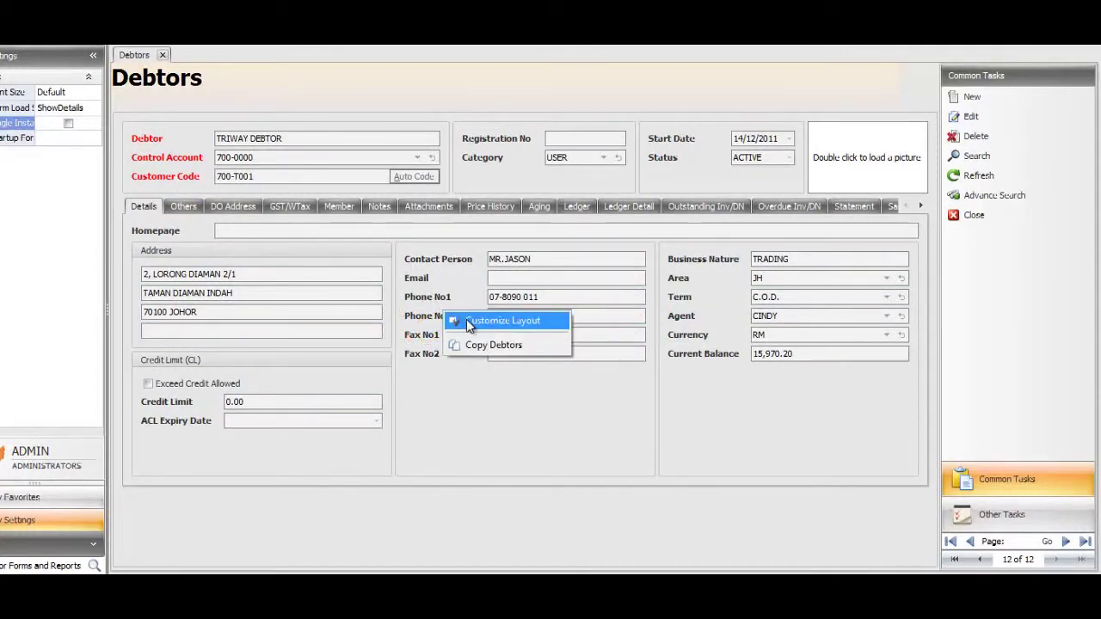
click(469, 323)
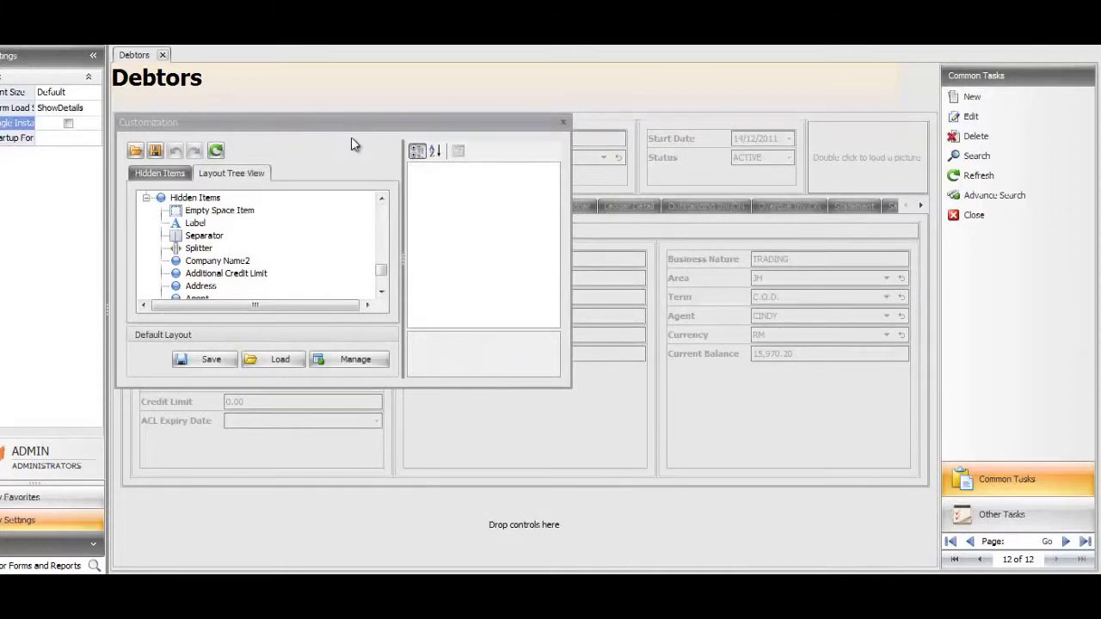
drag(355, 127, 870, 298)
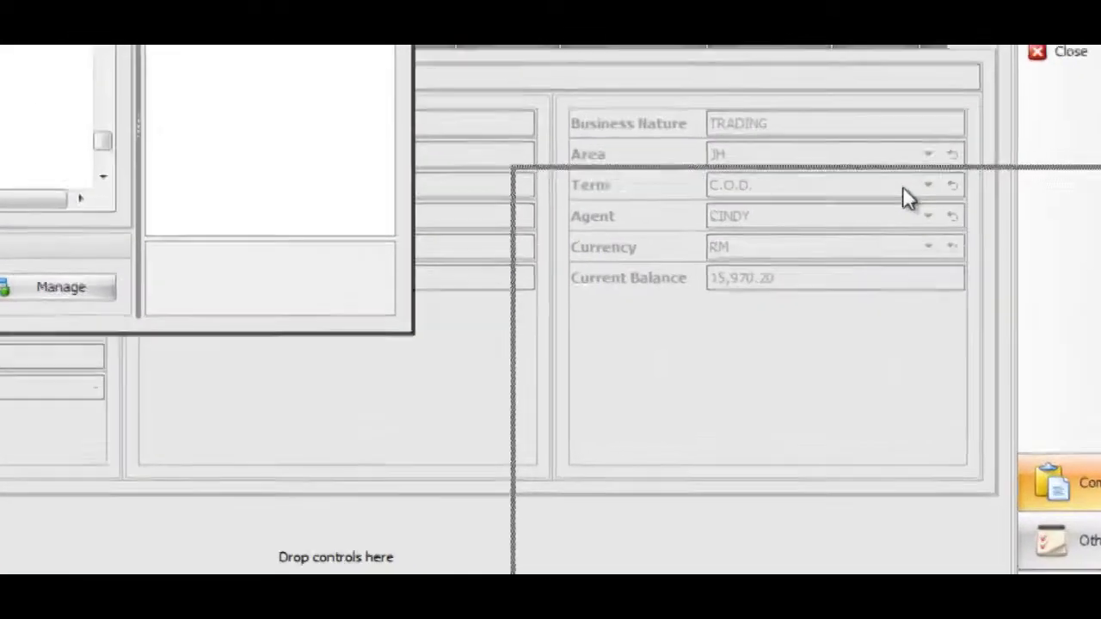
drag(903, 185, 908, 189)
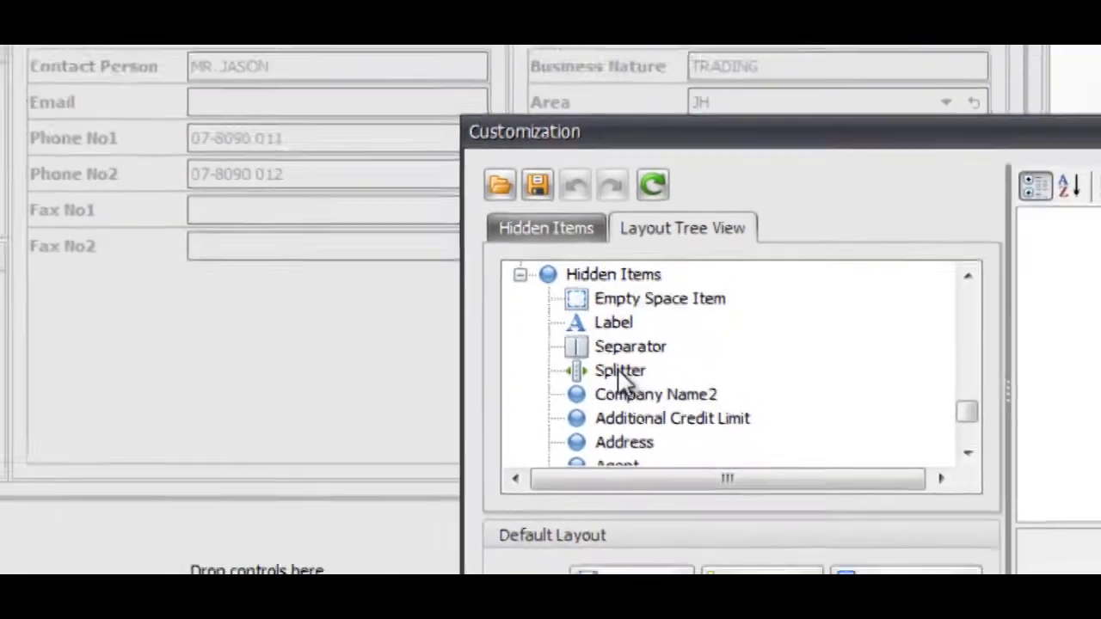
drag(512, 319, 35, 262)
drag(550, 400, 401, 370)
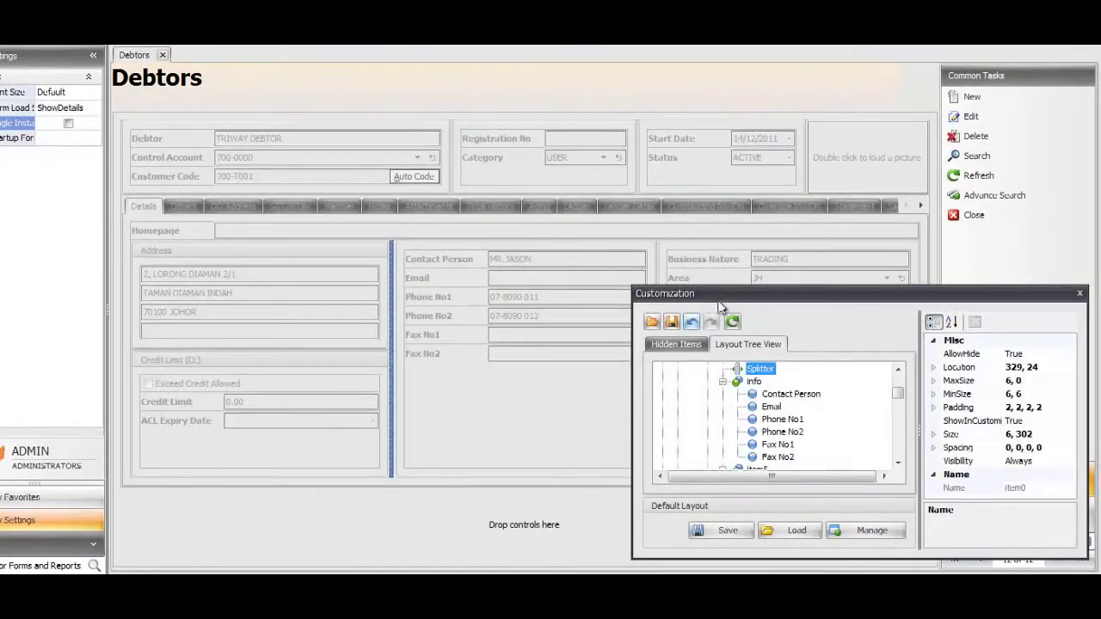
Step: Add a second splitter between the Contact and Business Nature panels and close customization
drag(723, 295, 762, 346)
click(703, 396)
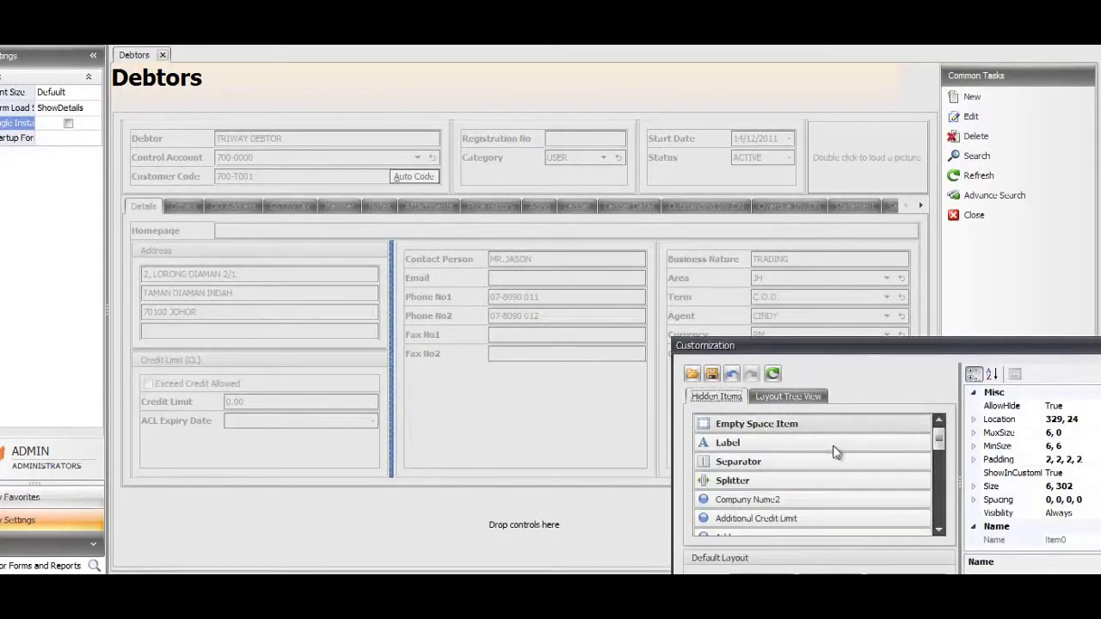
mouse_move(869, 487)
mouse_down()
mouse_move(681, 386)
mouse_move(652, 361)
mouse_move(654, 346)
mouse_up()
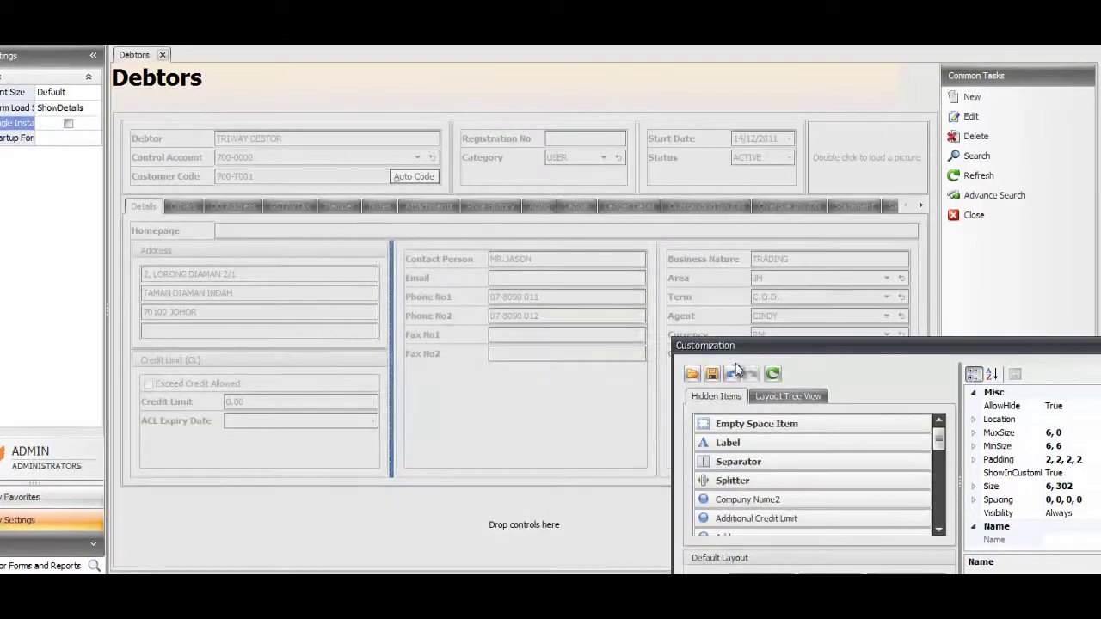
drag(765, 357, 563, 327)
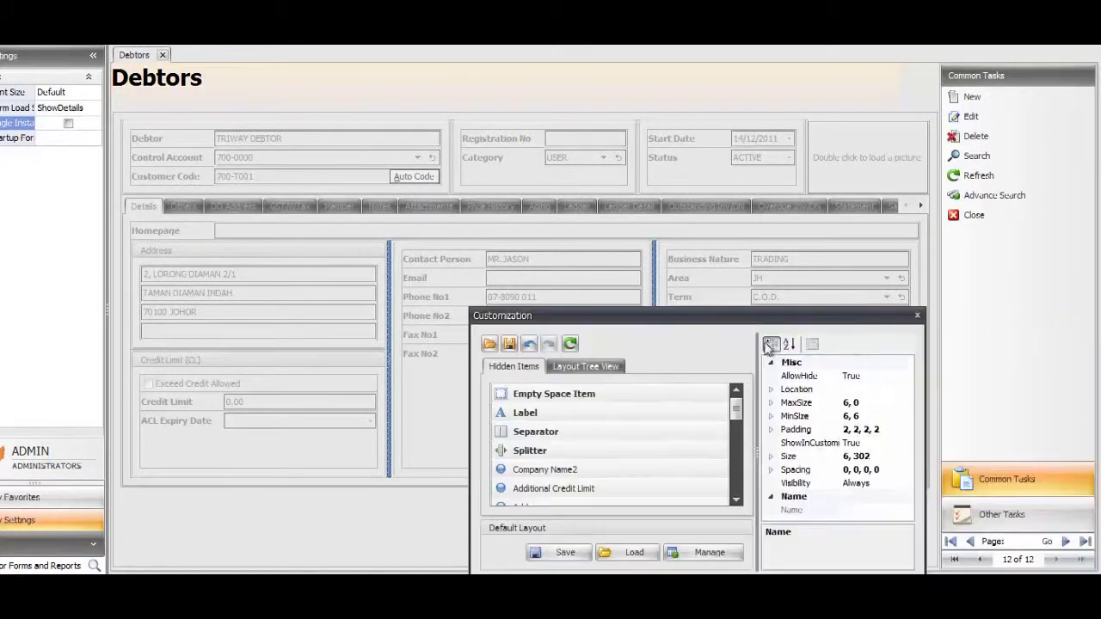
click(917, 318)
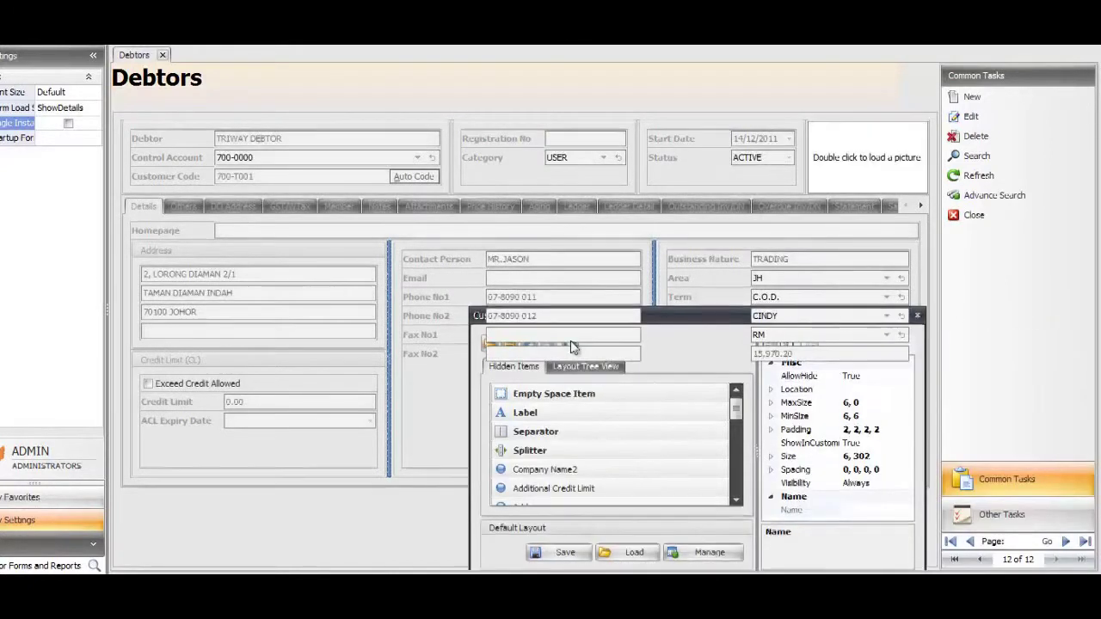
Step: Resize the Address, Contact and Business Nature panels with the new splitters, then view the Others page
drag(390, 359, 333, 359)
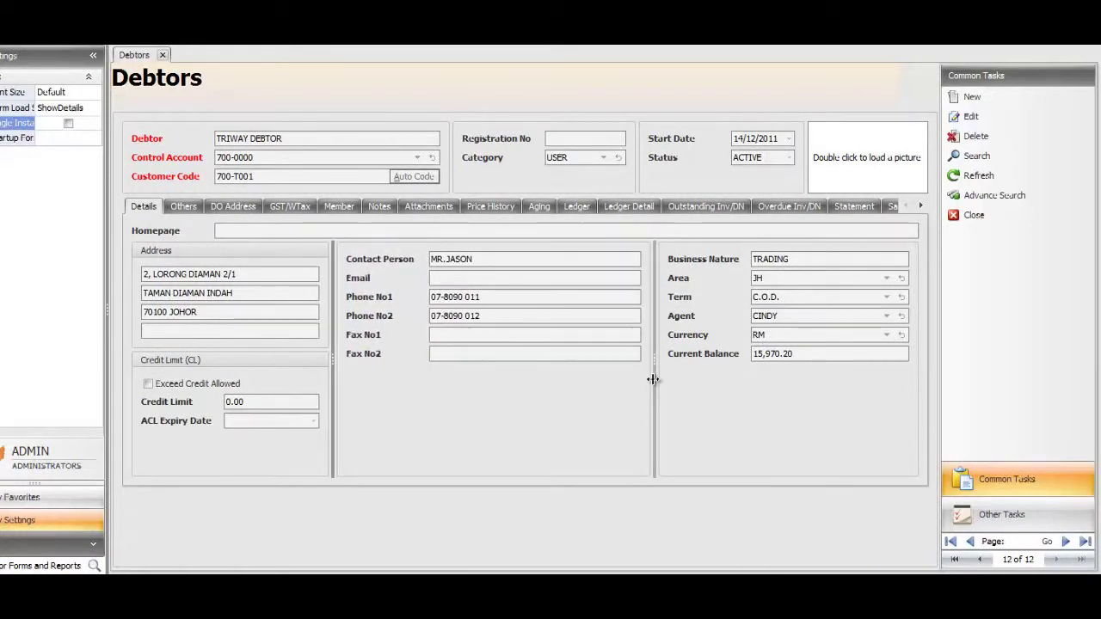
drag(654, 378, 688, 376)
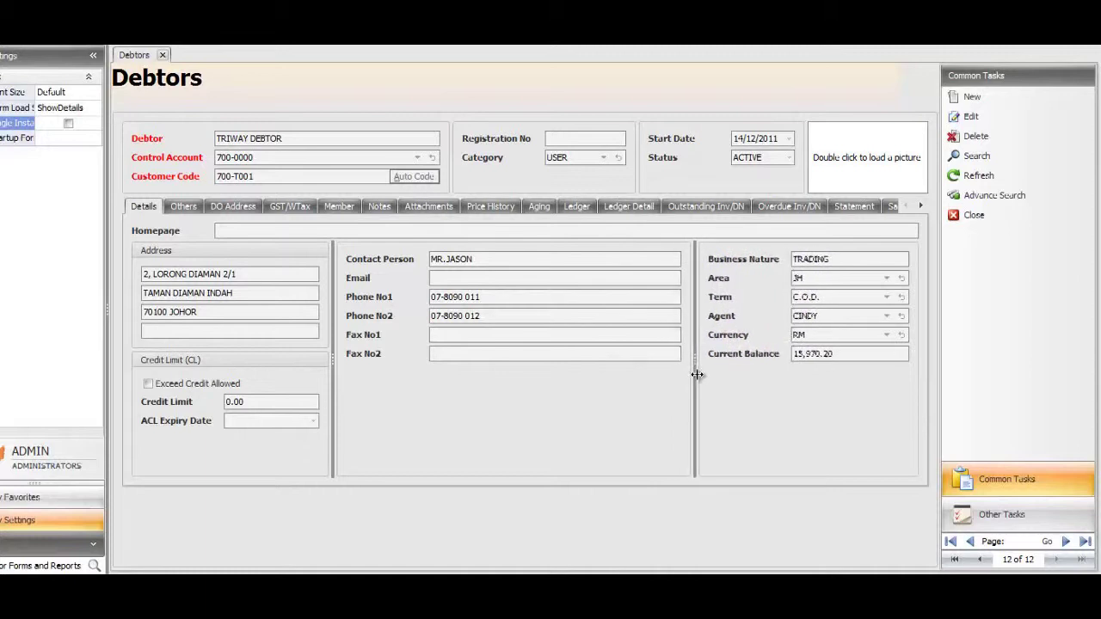
drag(697, 374, 696, 375)
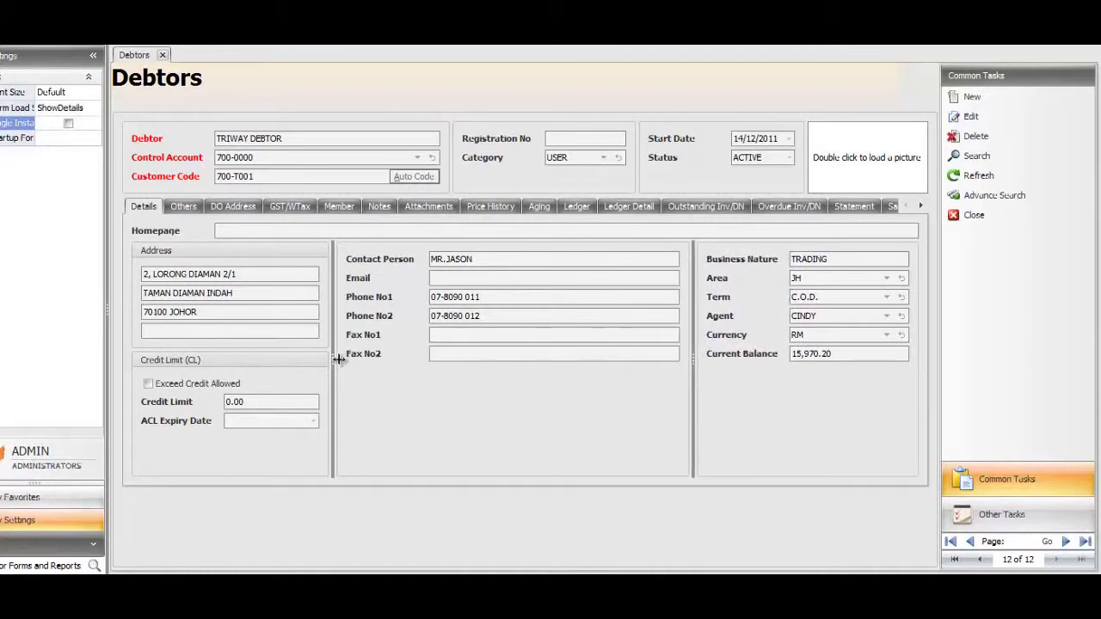
drag(332, 361, 444, 364)
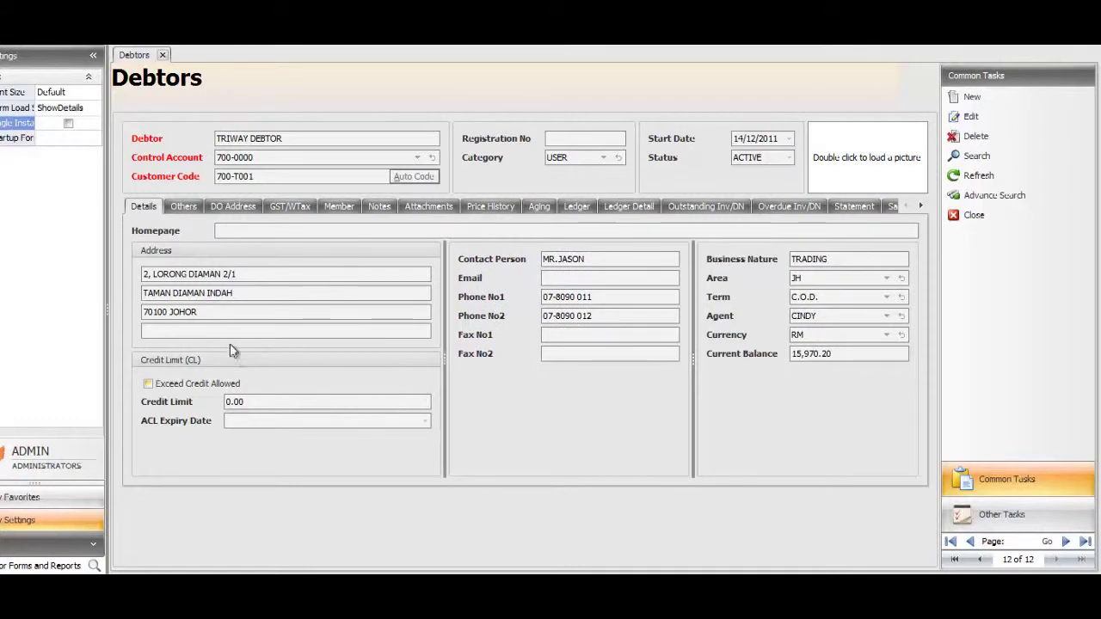
click(234, 293)
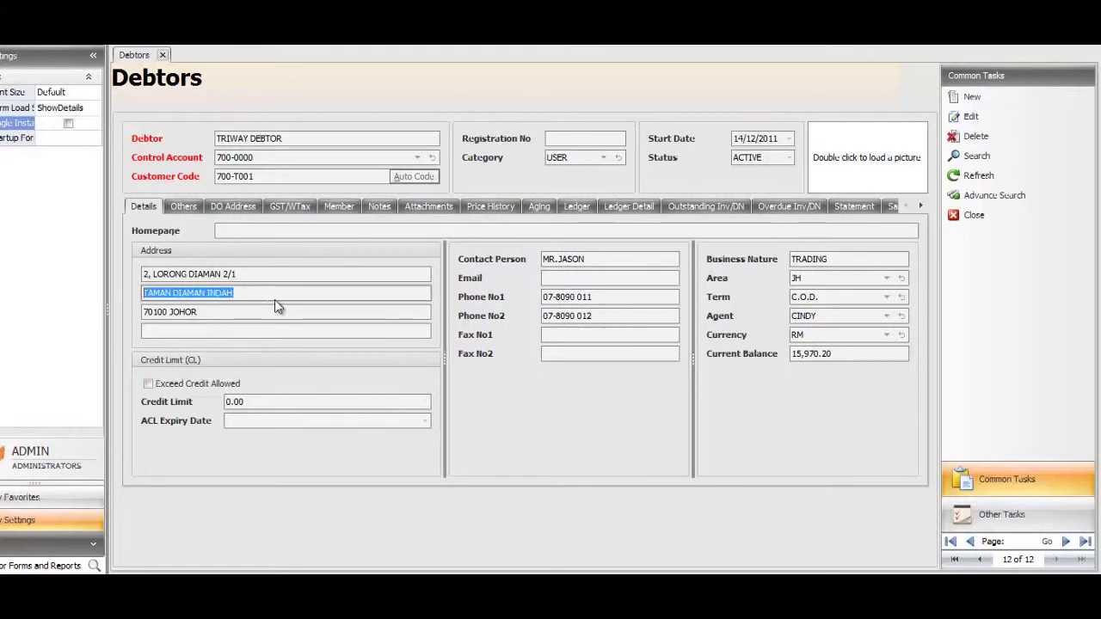
click(182, 207)
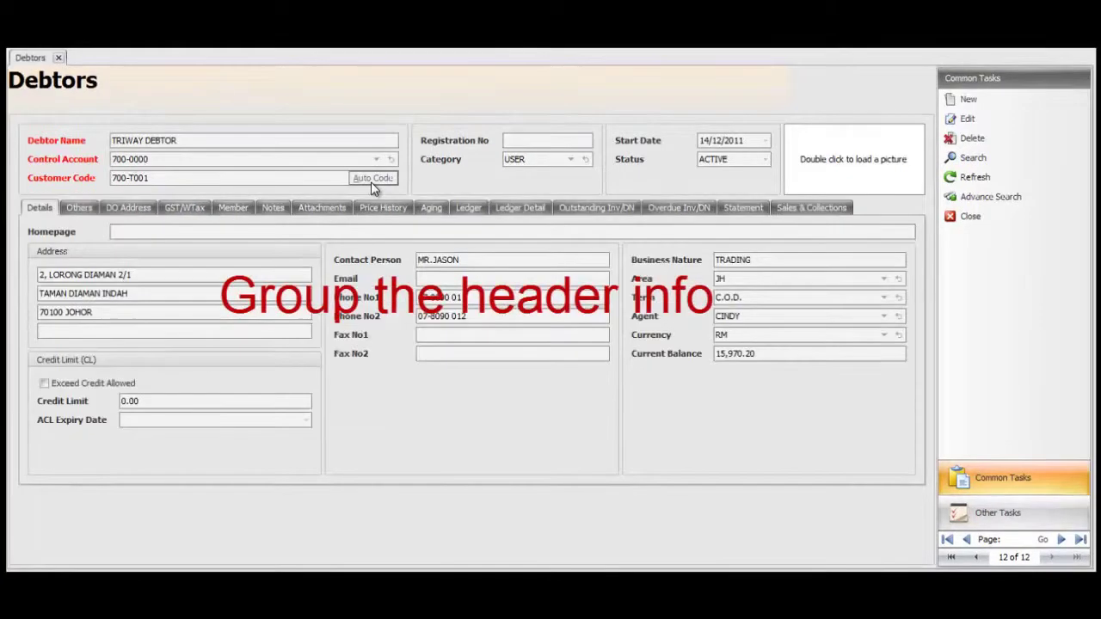
Step: Group Debtor Name, Control Account and Customer Code together with the group caption hidden
right_click(91, 151)
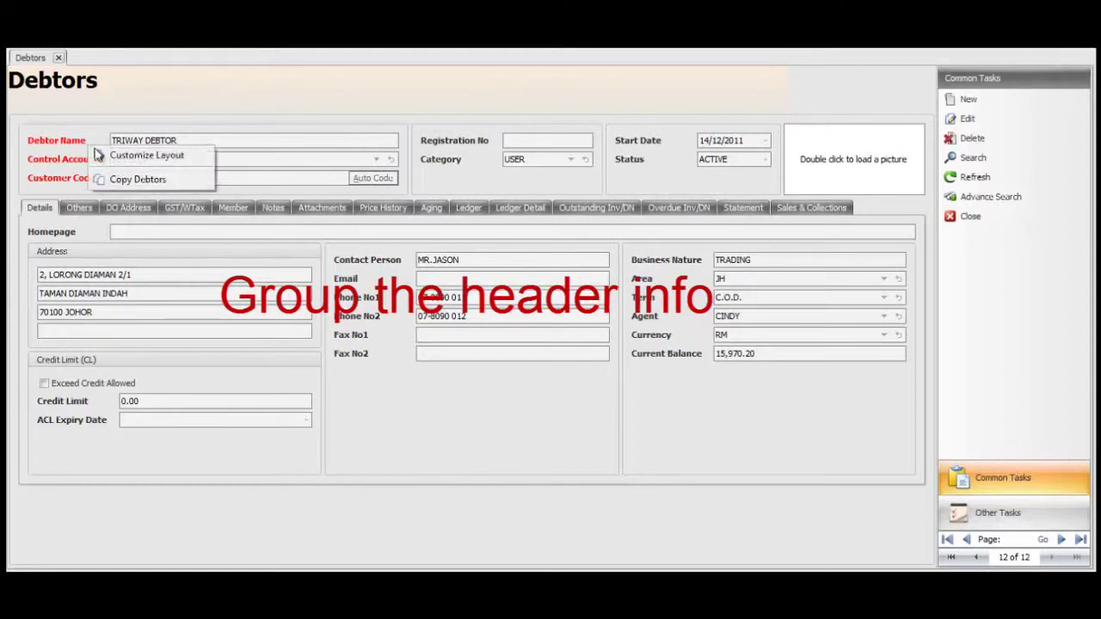
click(161, 154)
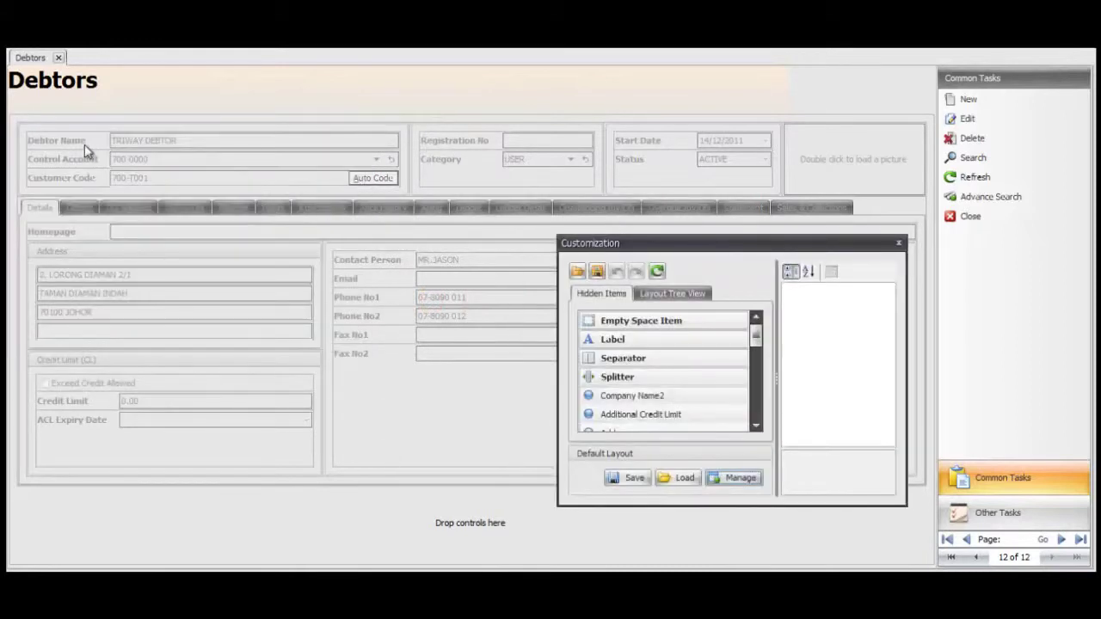
click(84, 144)
ctrl+click(88, 159)
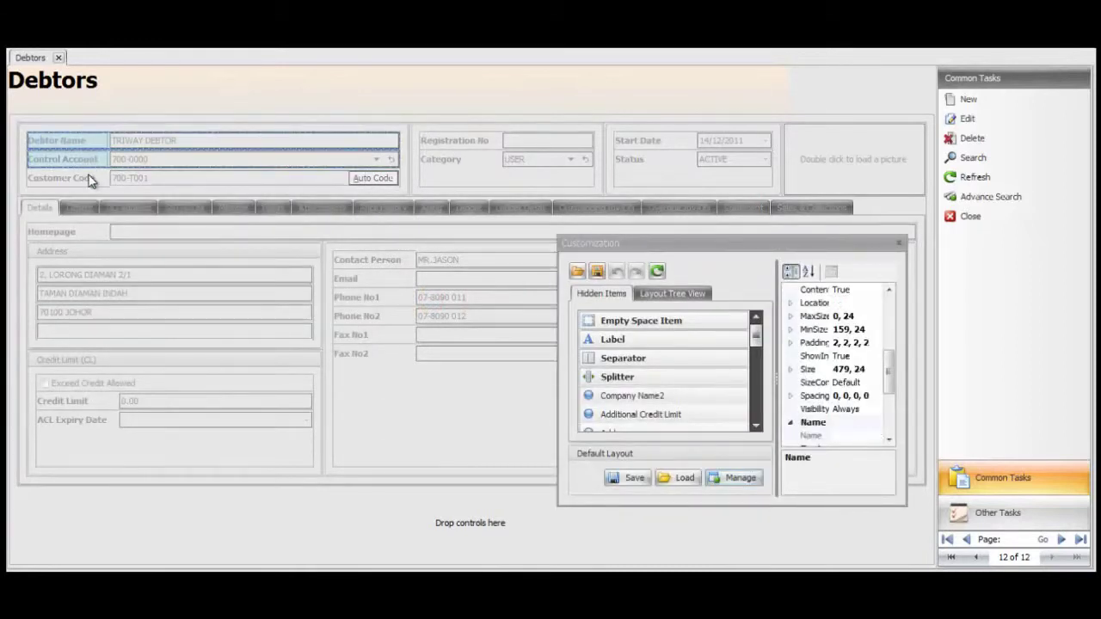
ctrl+click(89, 178)
right_click(88, 179)
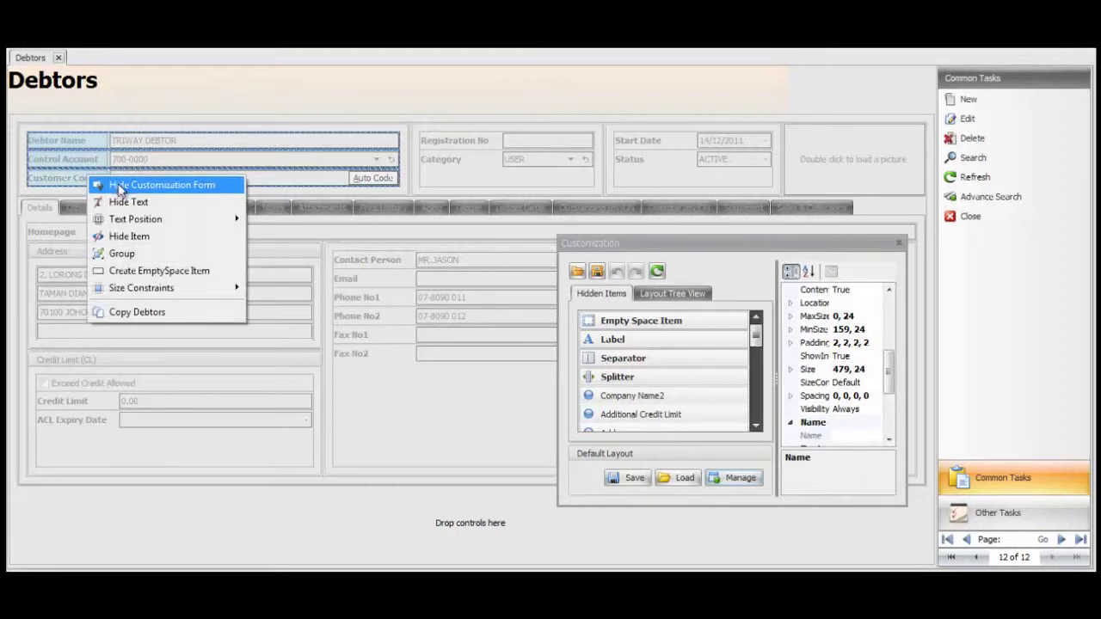
click(162, 253)
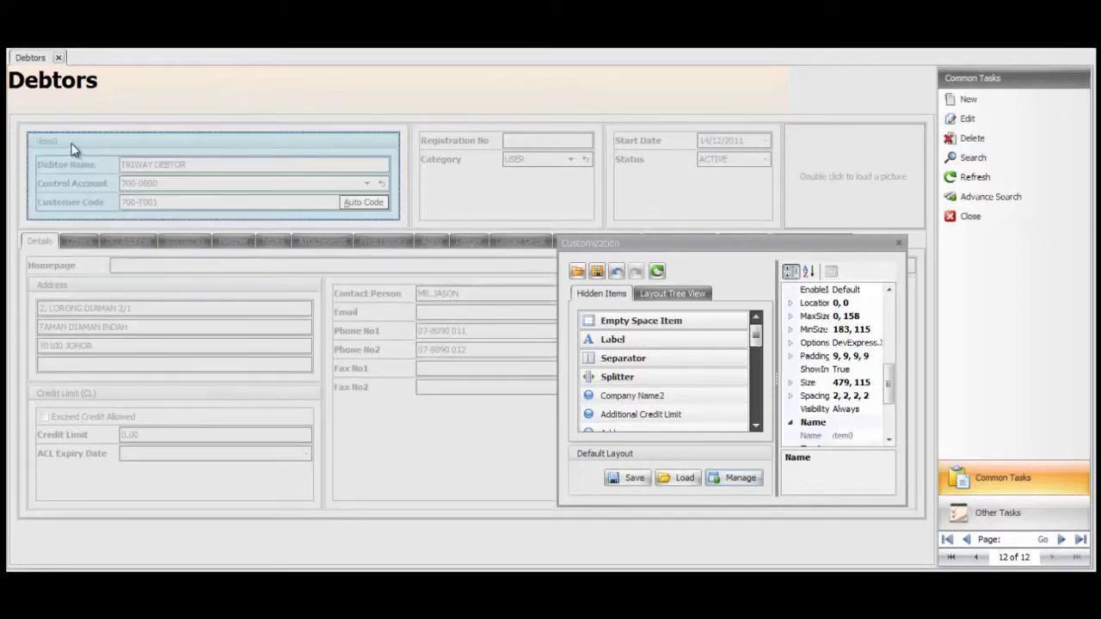
right_click(73, 149)
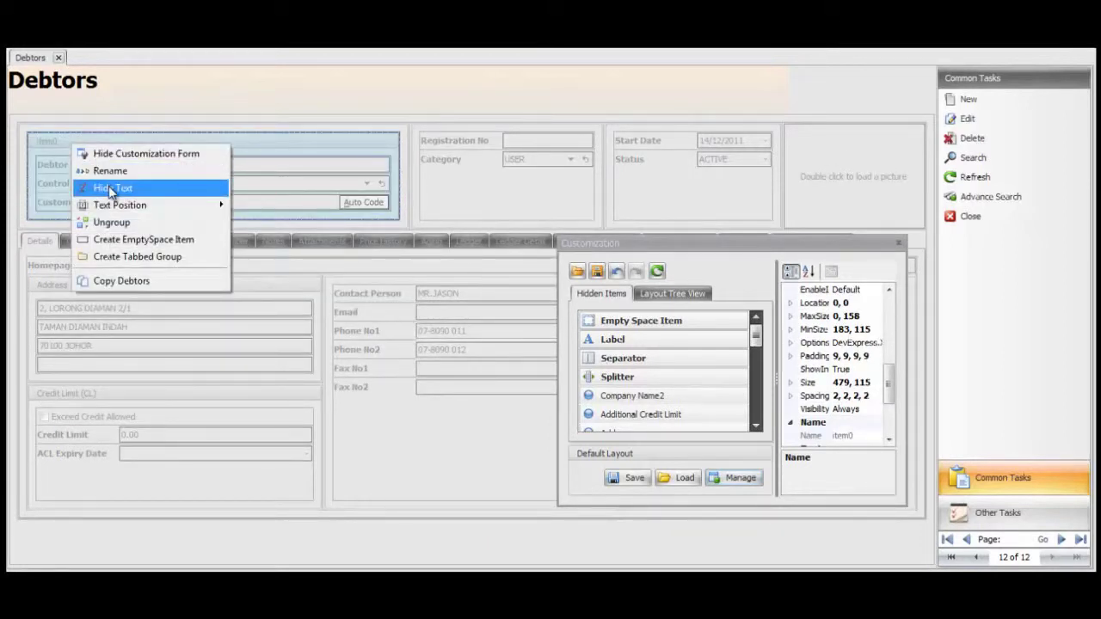
click(110, 189)
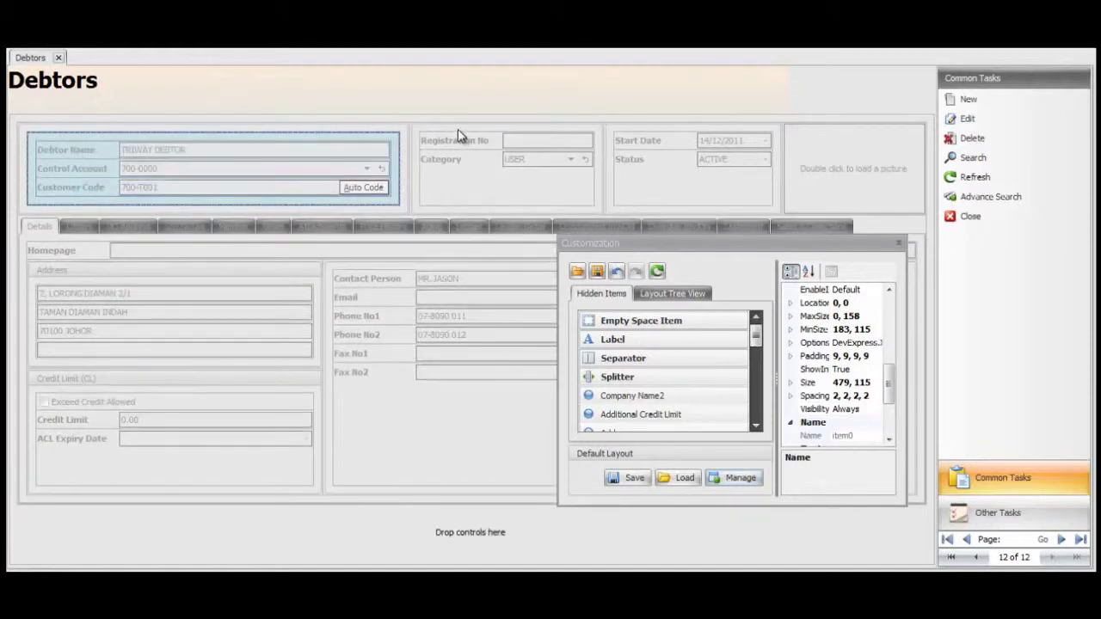
Step: Widen the Registration No and Start Date header blocks, shrinking the picture box
mouse_move(458, 136)
mouse_down()
mouse_move(354, 199)
mouse_move(404, 148)
mouse_move(379, 155)
mouse_move(401, 162)
mouse_up()
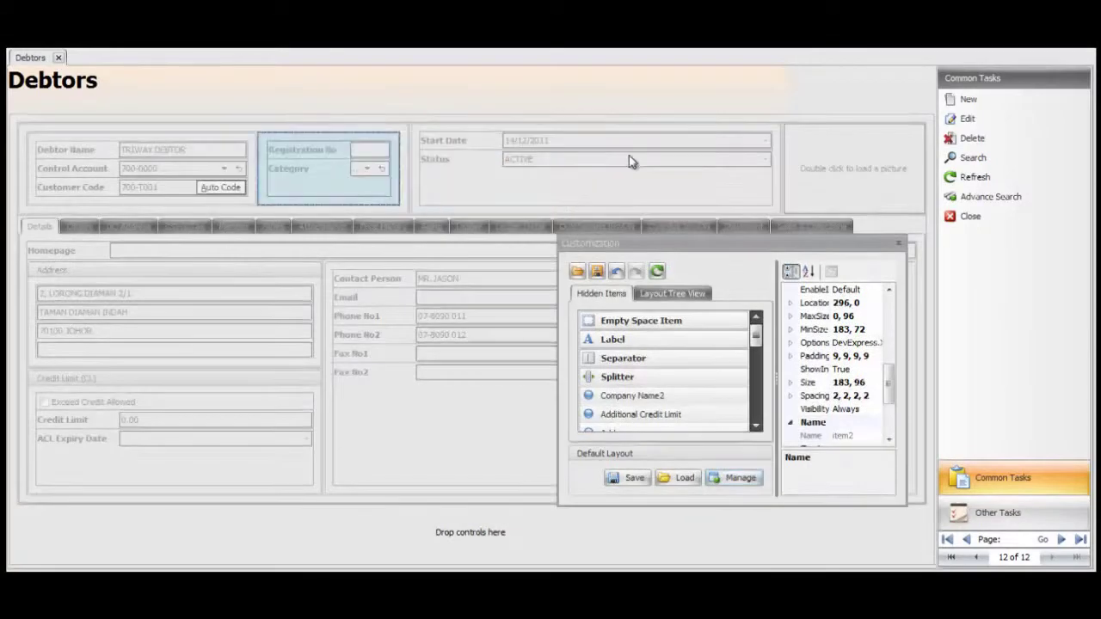
drag(626, 135, 402, 176)
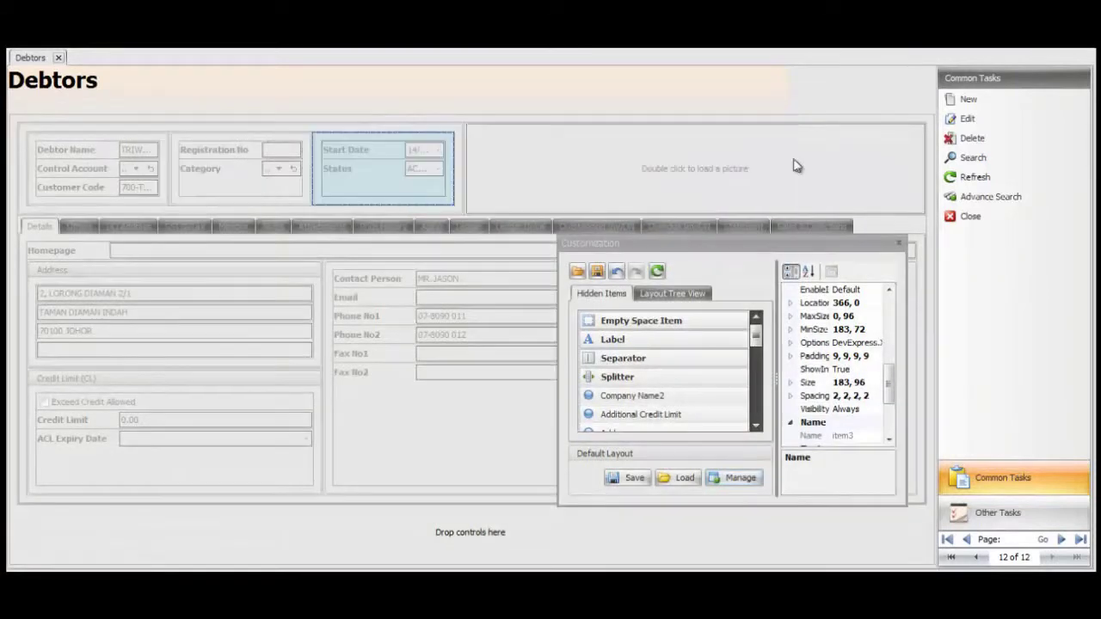
mouse_move(806, 135)
mouse_down()
mouse_move(504, 185)
mouse_move(448, 179)
mouse_up()
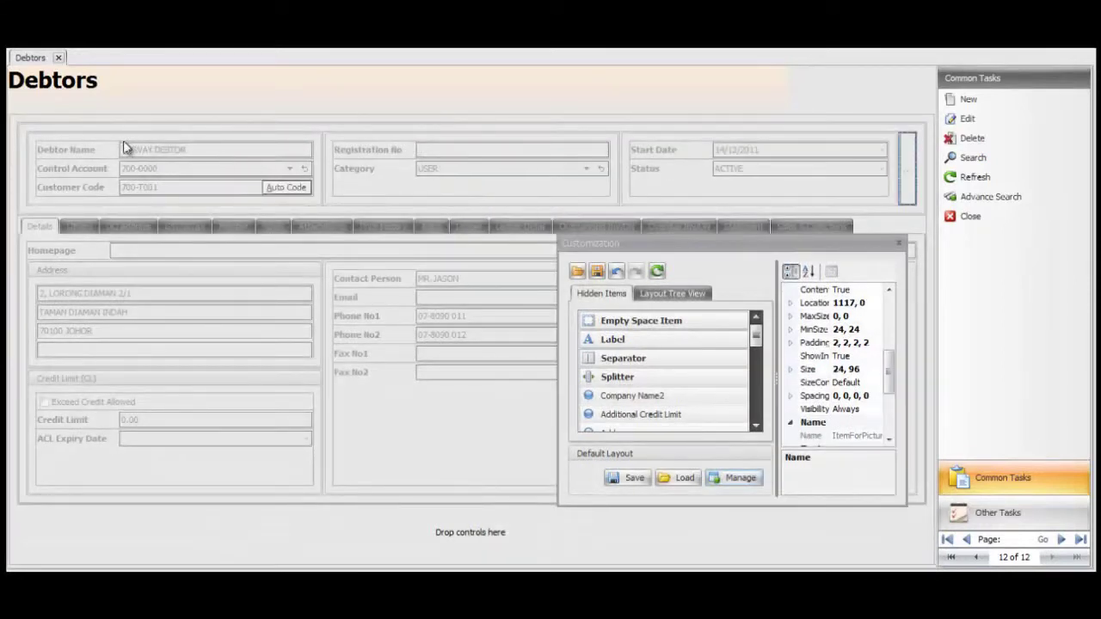
Step: Show the header group's caption and rename it 'Debtor Info'
click(86, 125)
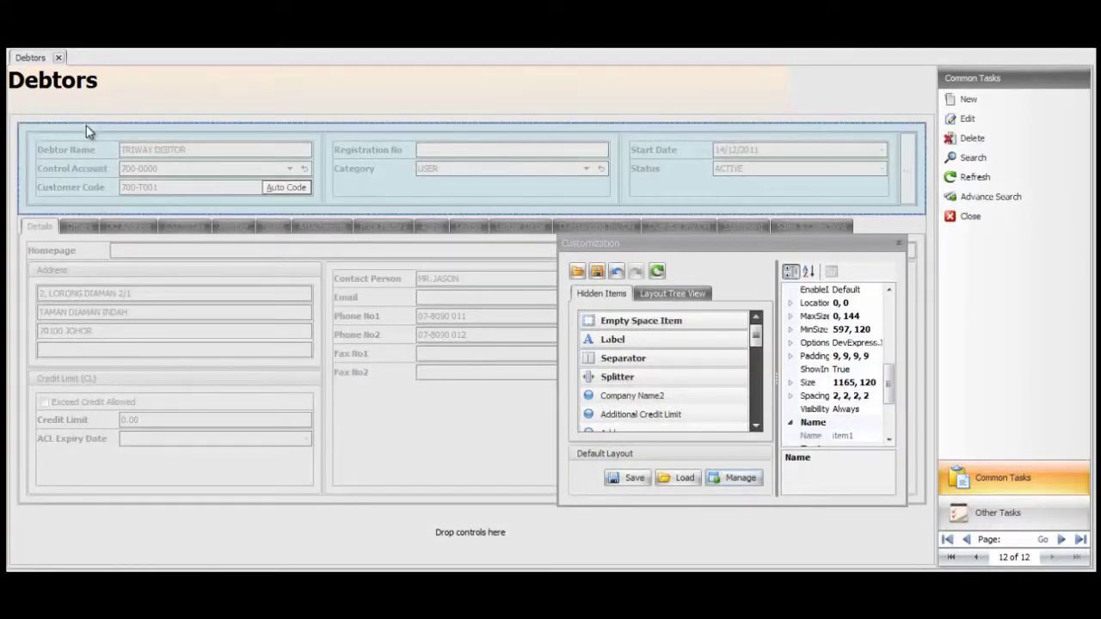
right_click(86, 125)
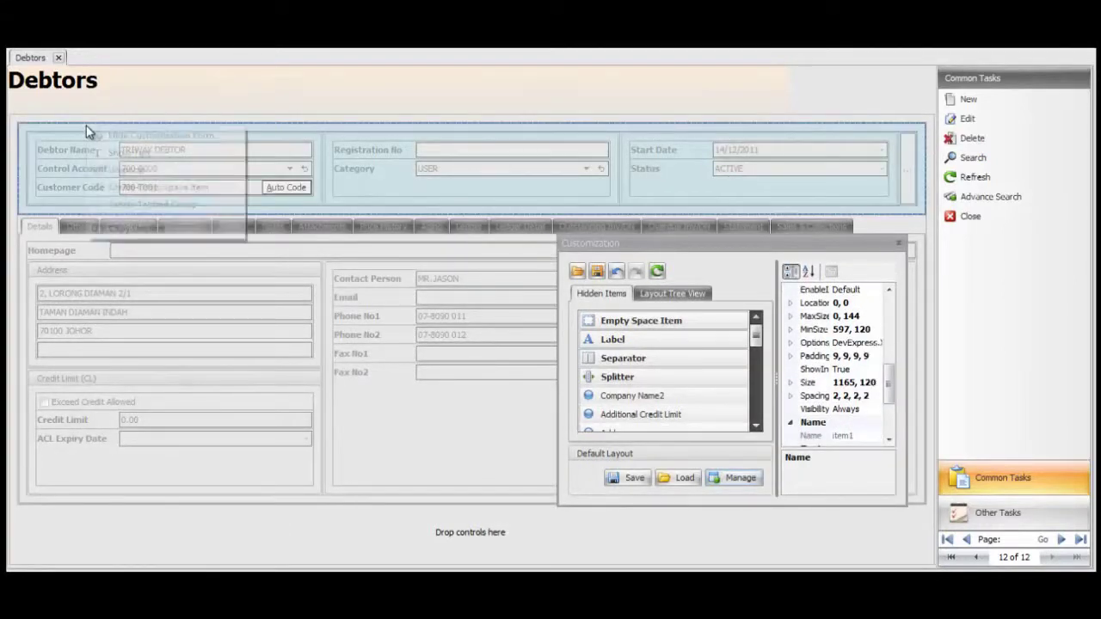
click(130, 153)
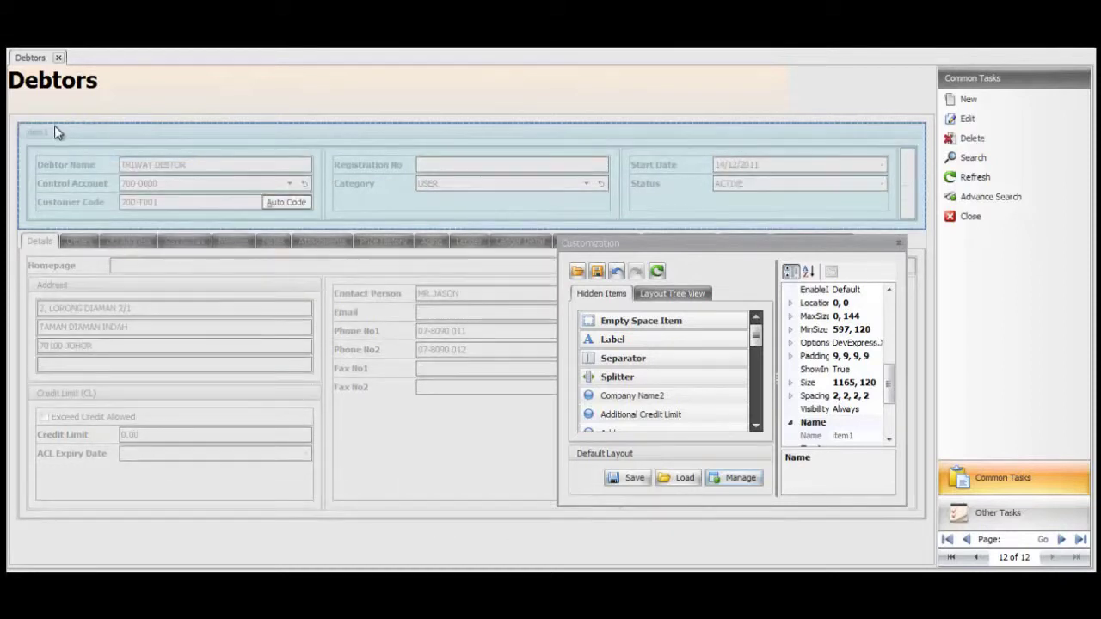
right_click(54, 132)
click(98, 154)
key(Return)
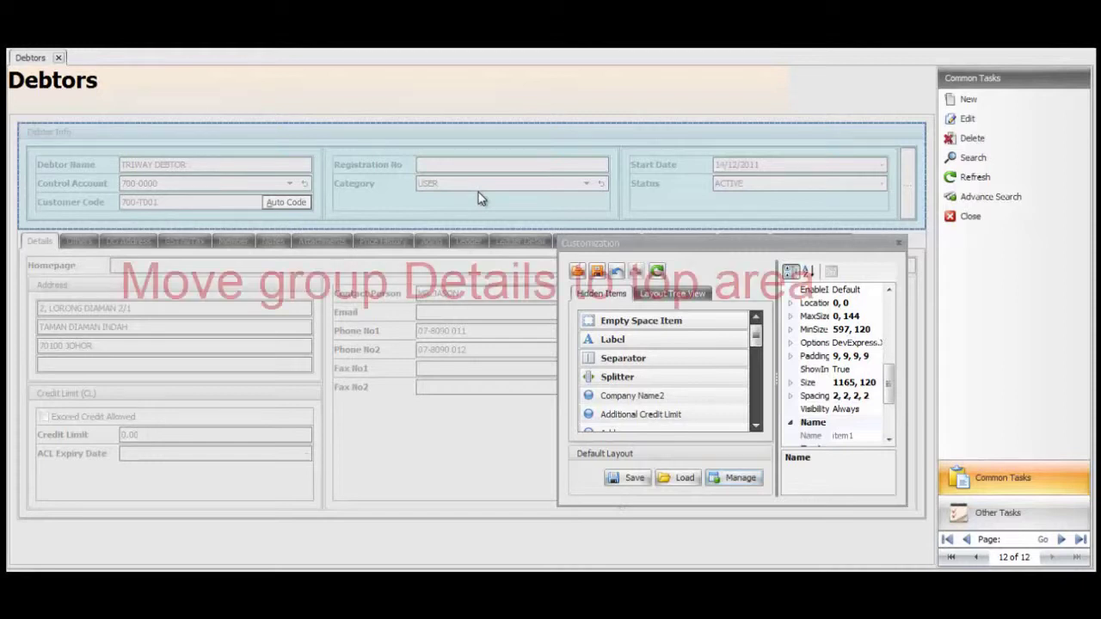
click(38, 245)
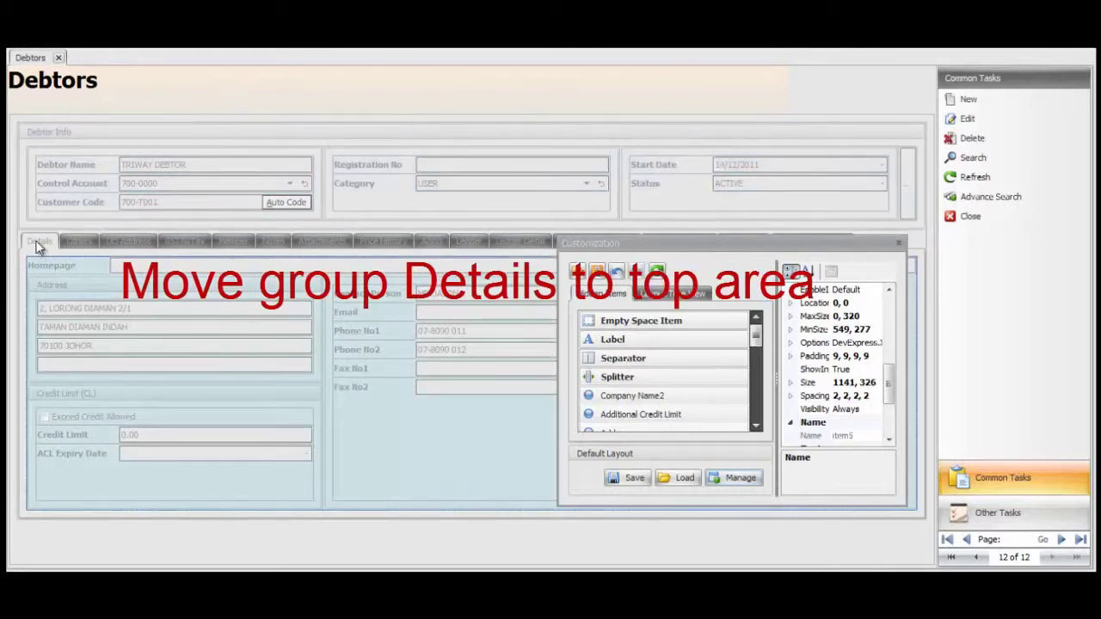
Step: Move the Details page out of the tabs to sit beneath Debtor Info, and widen the picture box
drag(47, 247, 150, 227)
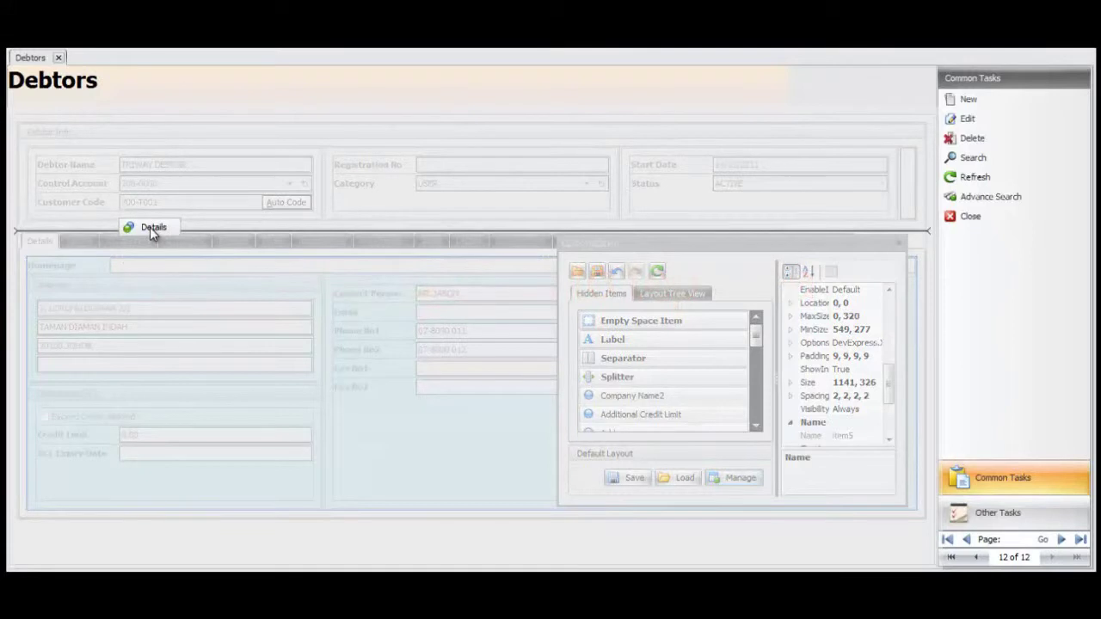
drag(151, 222, 153, 217)
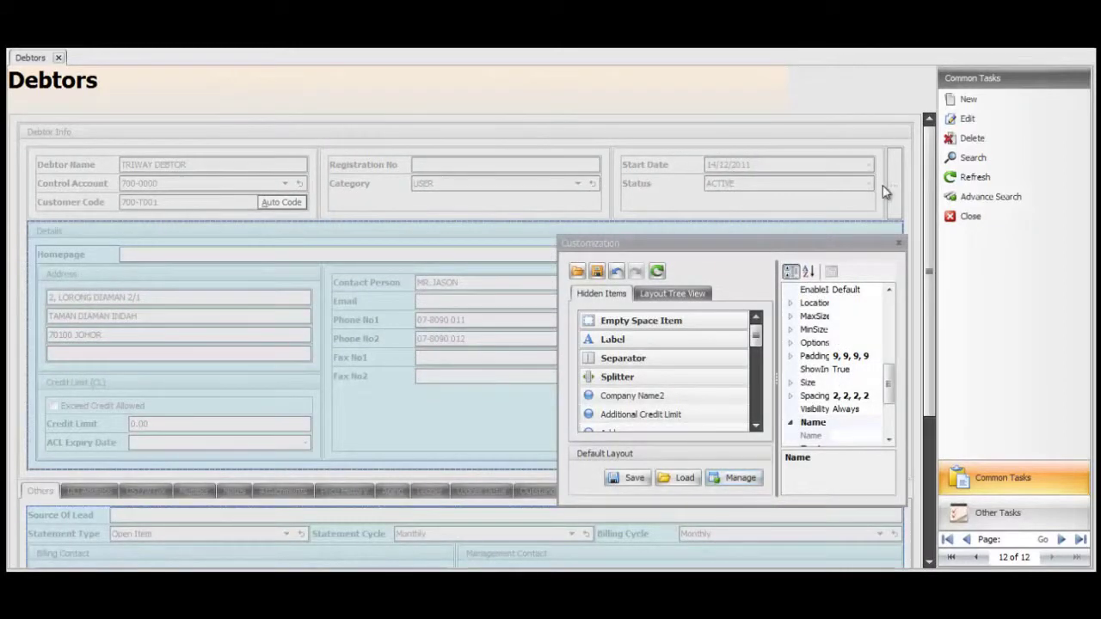
drag(886, 187, 770, 192)
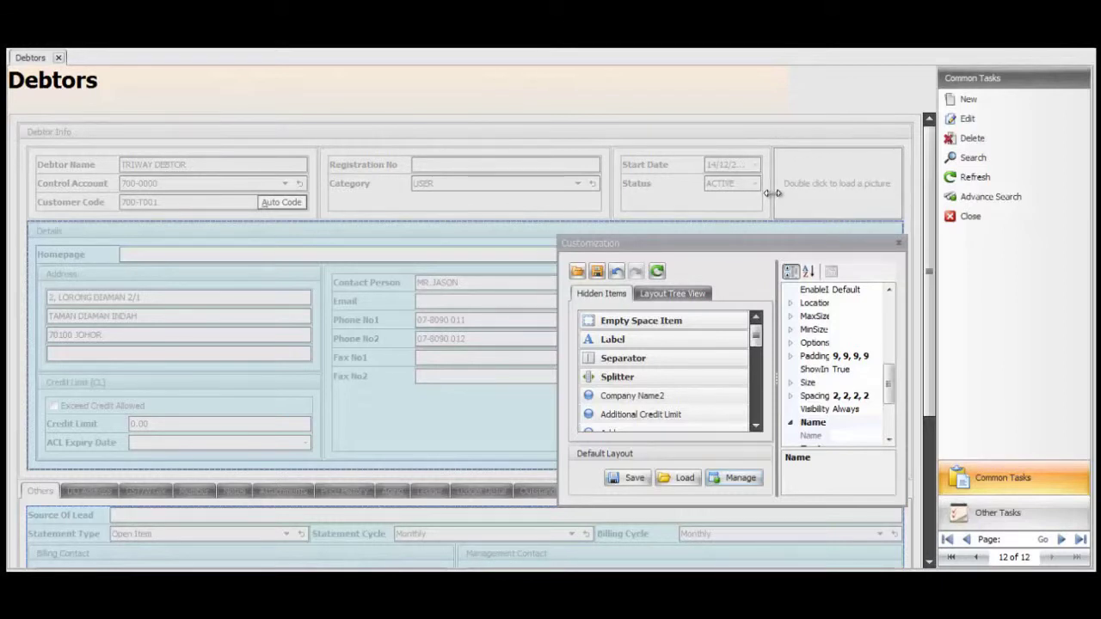
Step: Set ExpandButtonVisible to True for the Debtor Info group in the Customization property grid
click(52, 131)
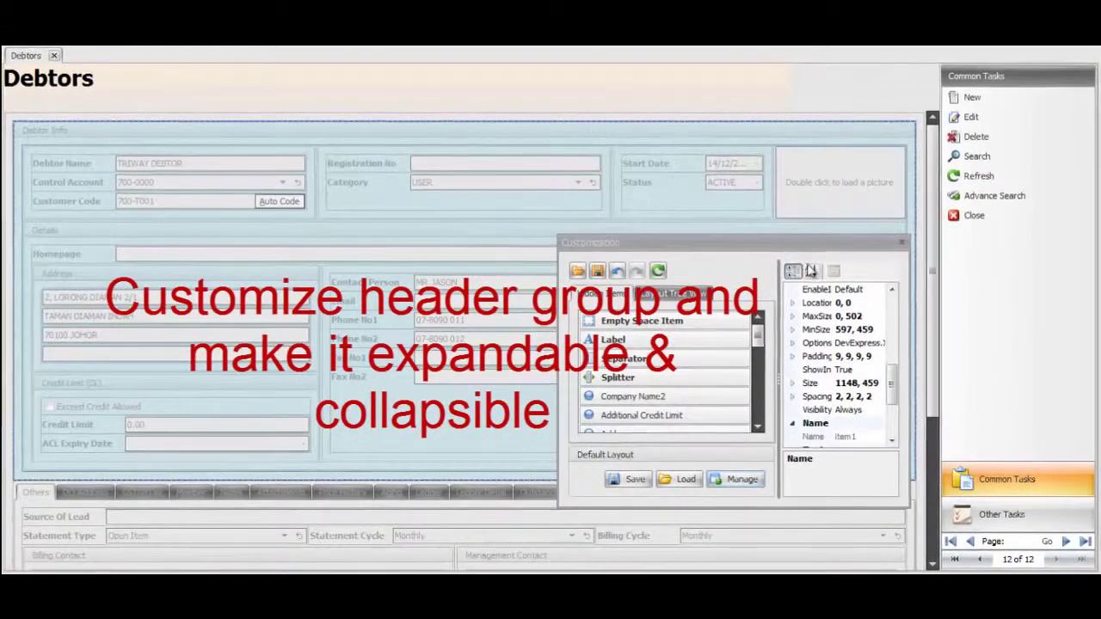
drag(800, 249, 783, 141)
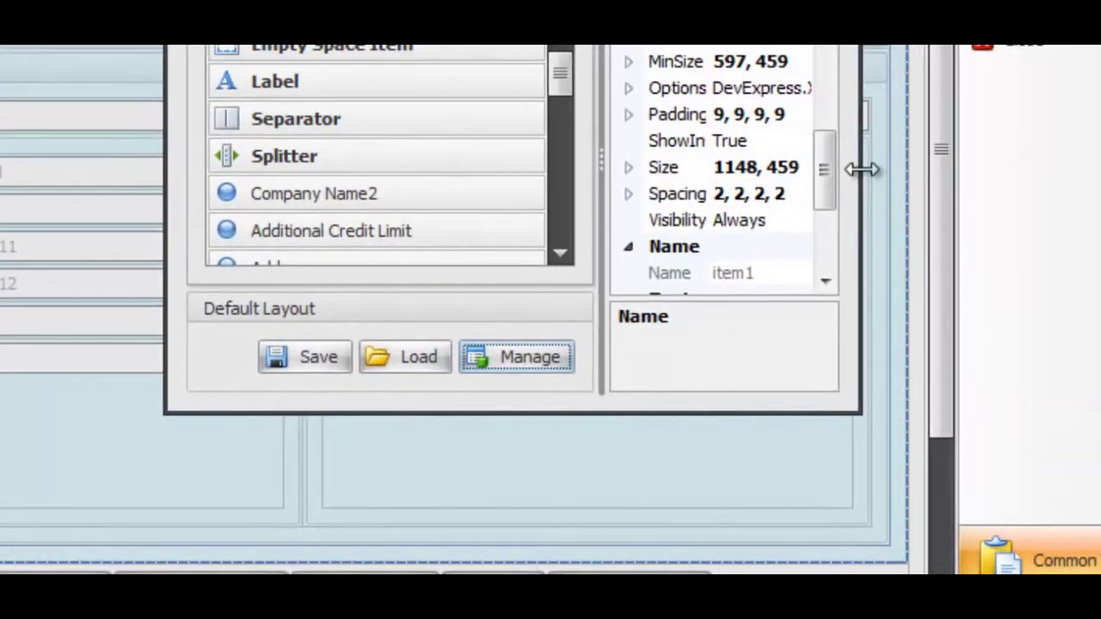
drag(863, 169, 988, 62)
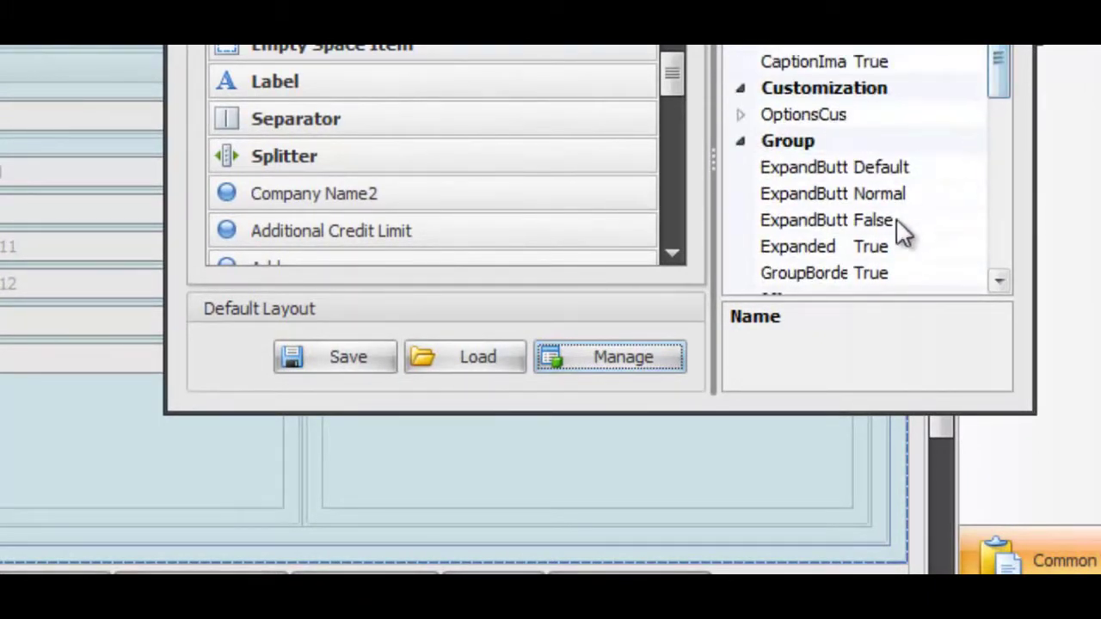
click(816, 218)
click(973, 222)
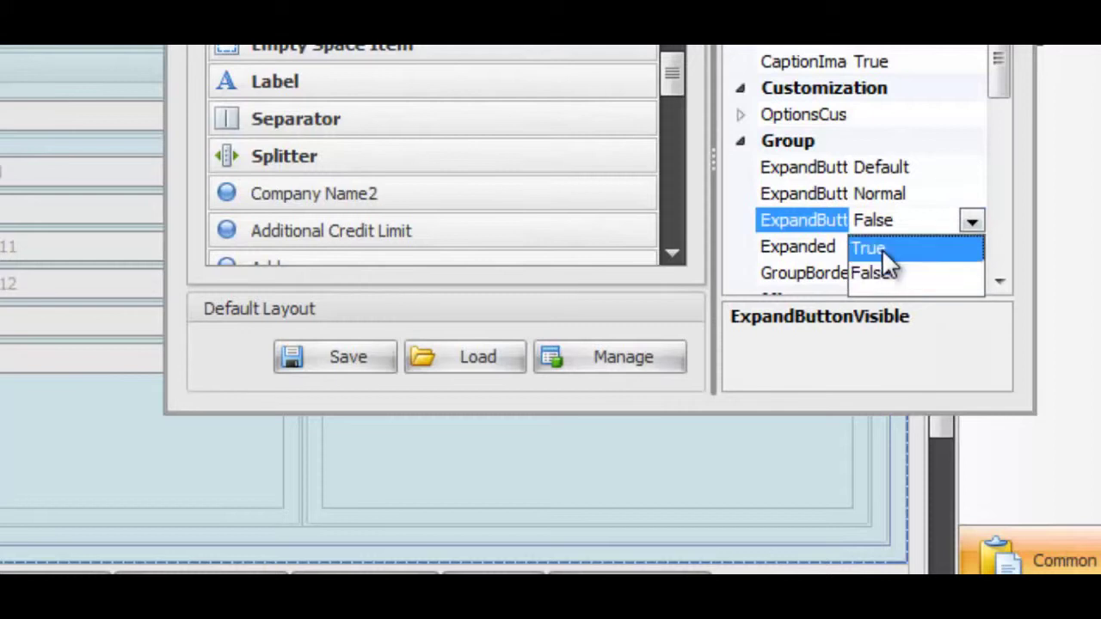
click(881, 248)
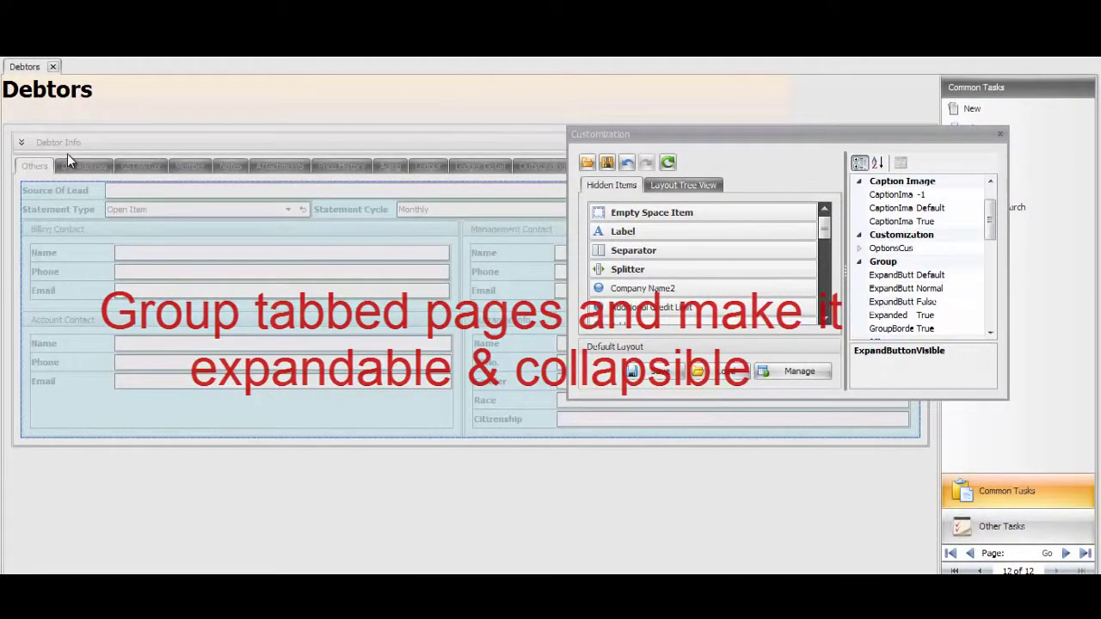
Step: Wrap the tabbed section of the Debtors form in a new layout group
click(69, 156)
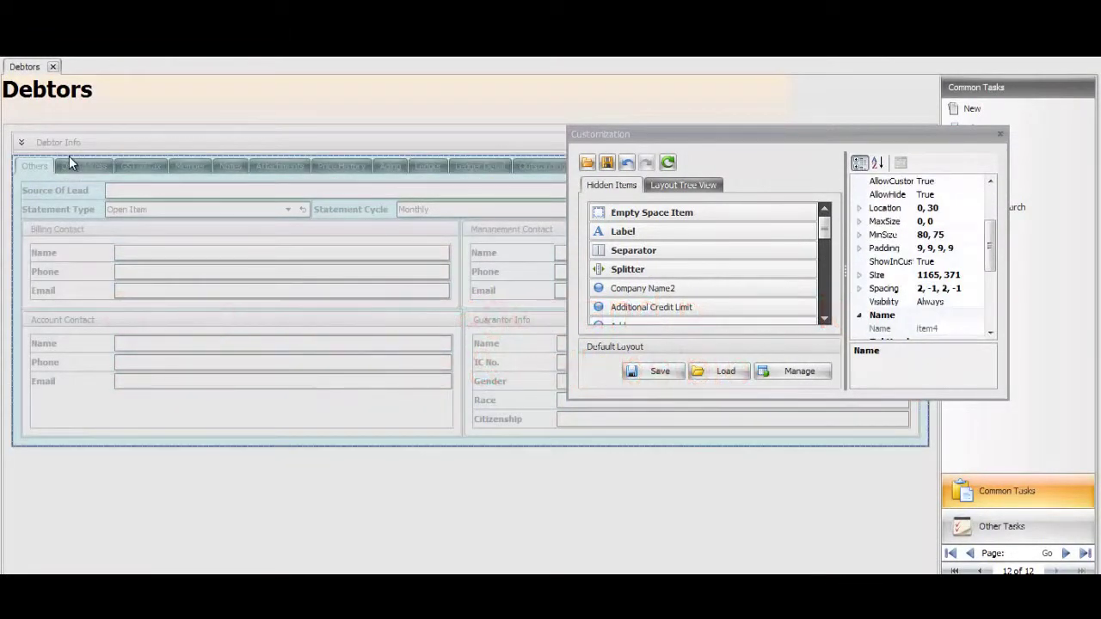
right_click(69, 159)
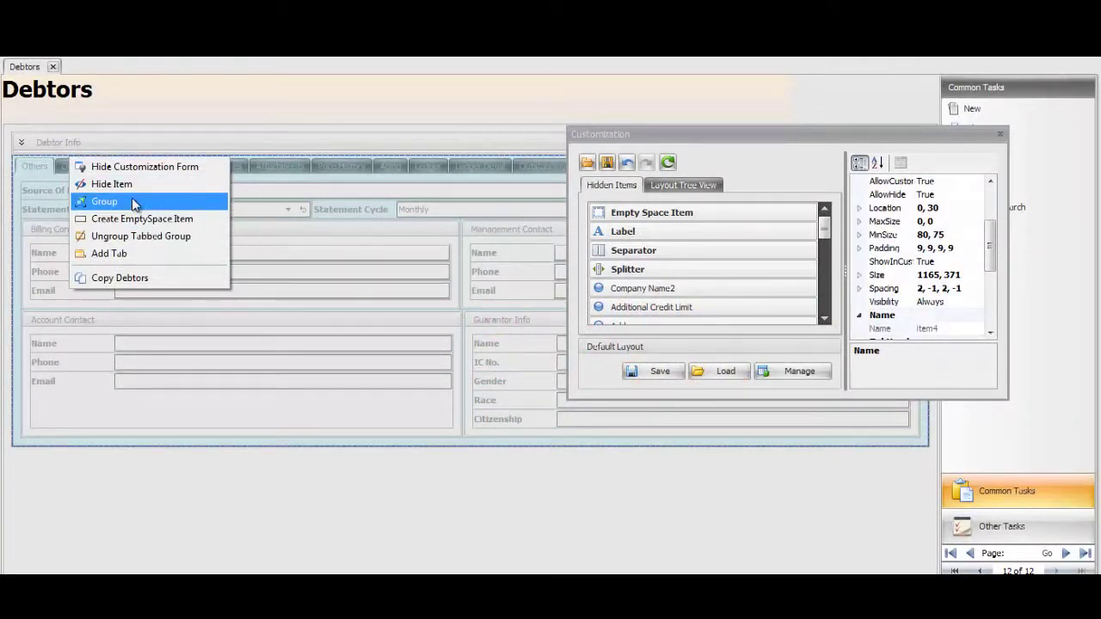
click(133, 203)
Step: Rename the new group's caption to 'More Info'
right_click(34, 175)
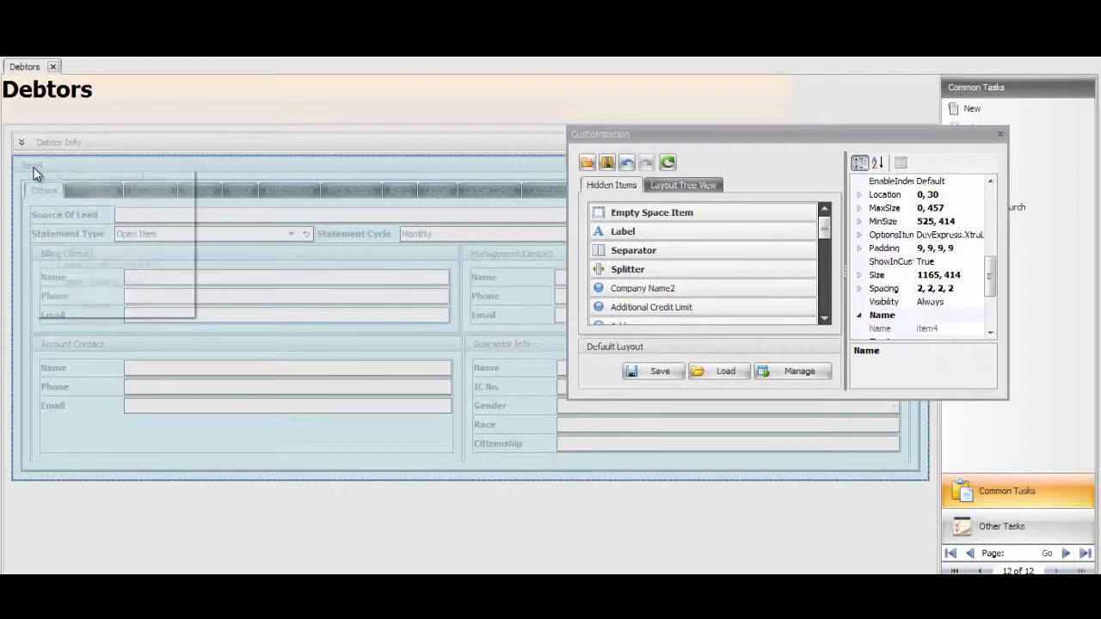
click(73, 196)
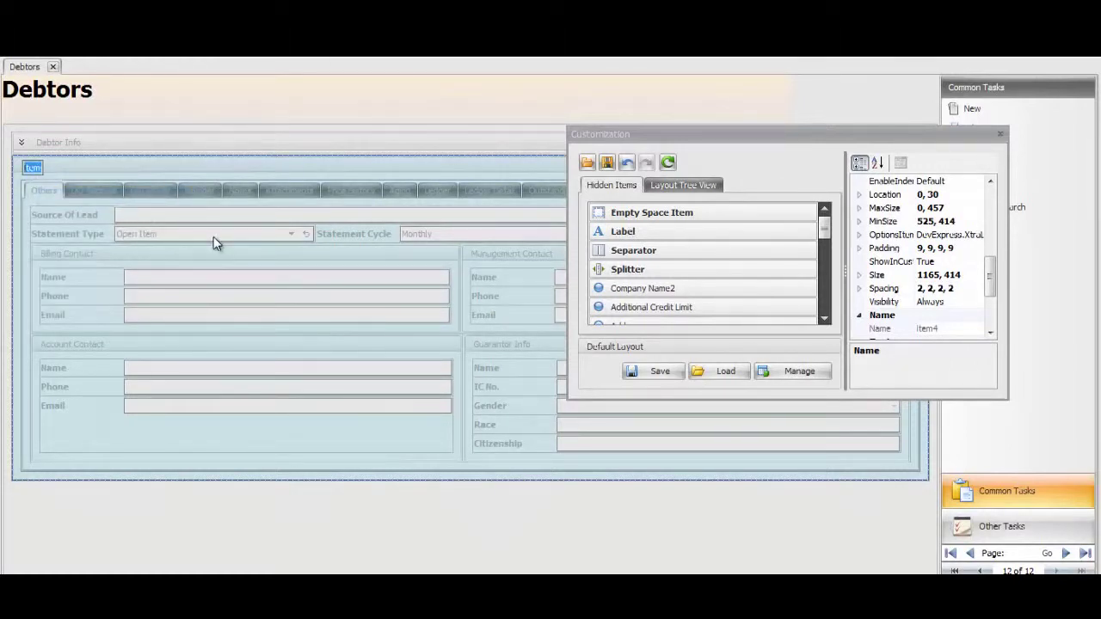
text(More)
text( Info)
key(Return)
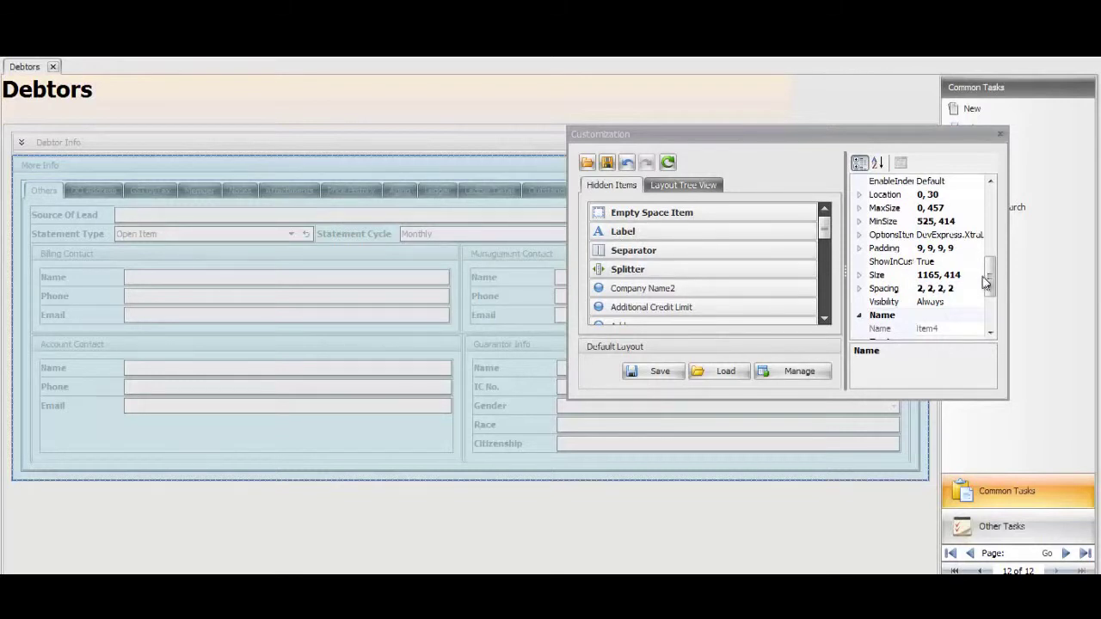
drag(996, 287, 995, 210)
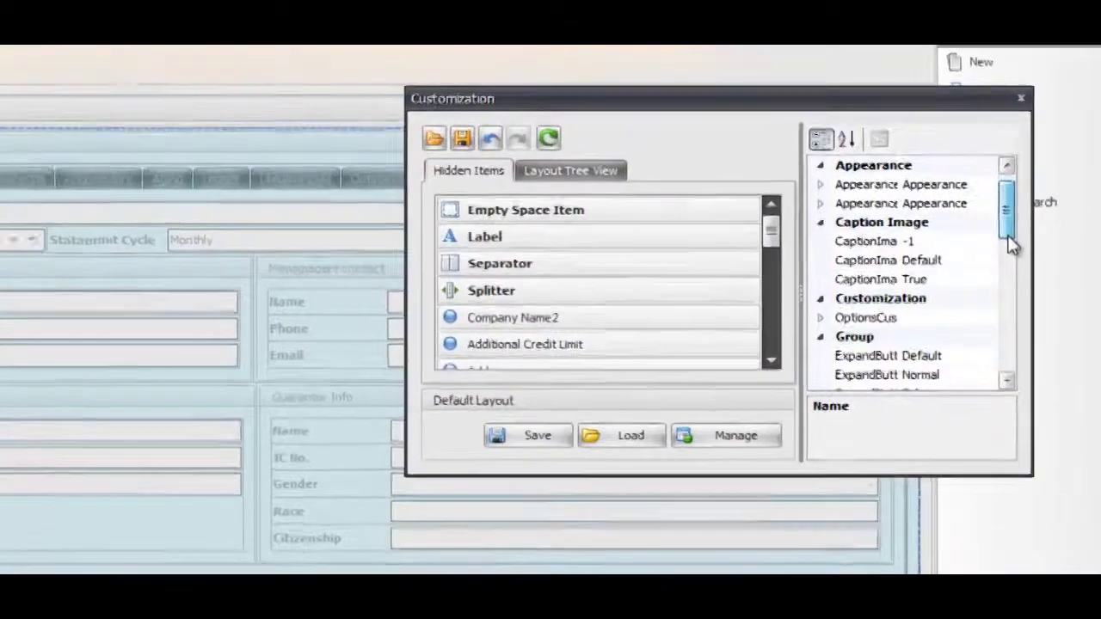
Step: Set ExpandButtonVisible to True for the More Info group, then collapse Debtor Info
drag(990, 209, 990, 217)
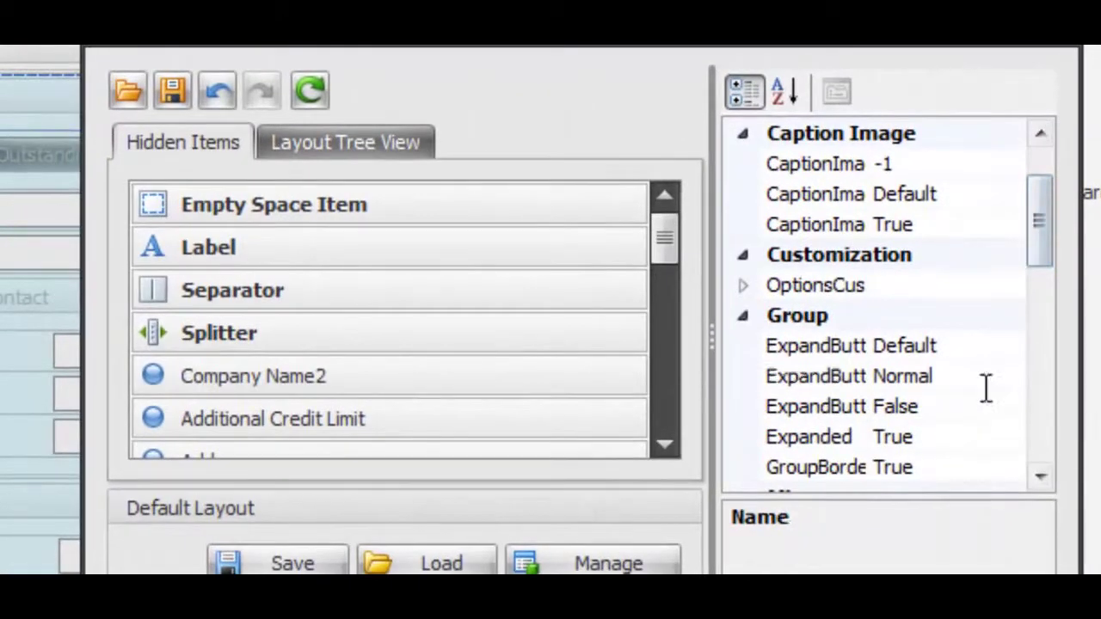
click(980, 361)
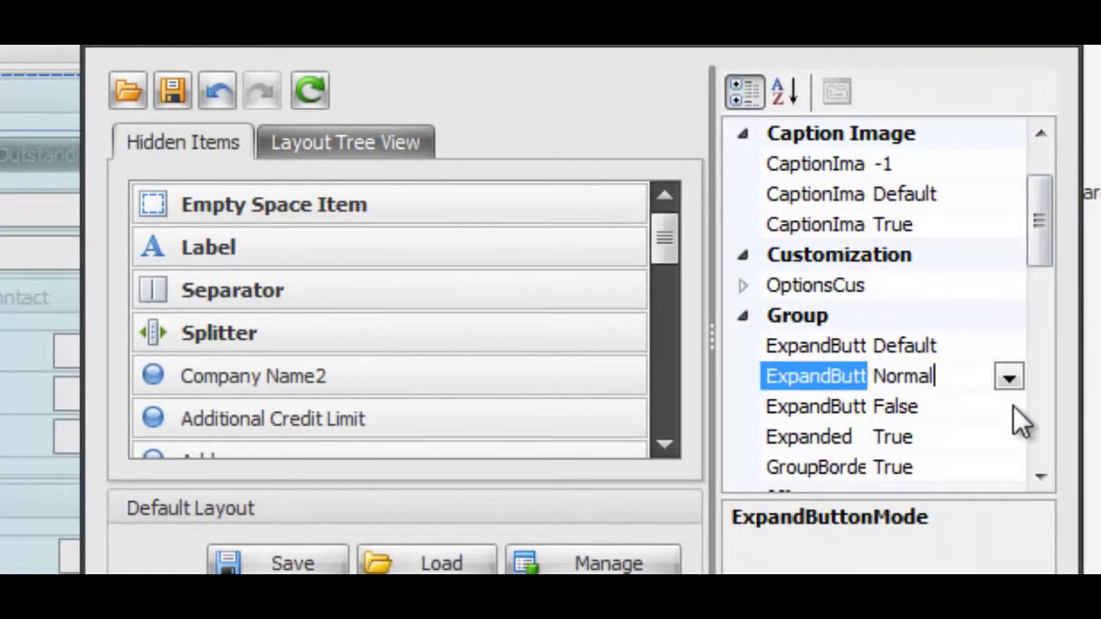
click(1014, 408)
click(1010, 407)
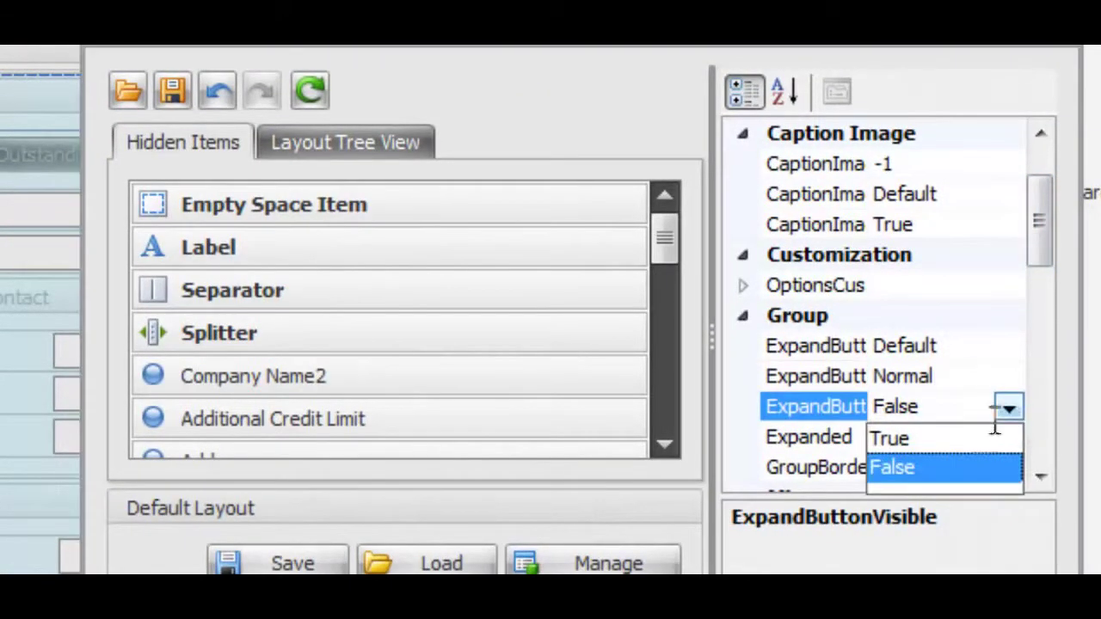
click(915, 439)
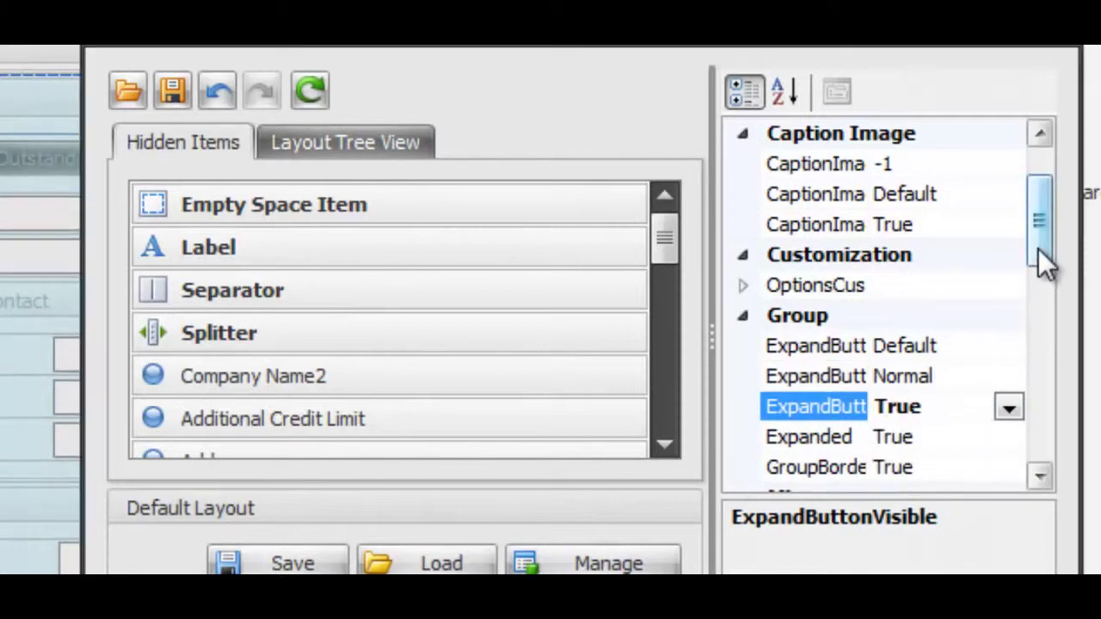
drag(1038, 253, 1037, 348)
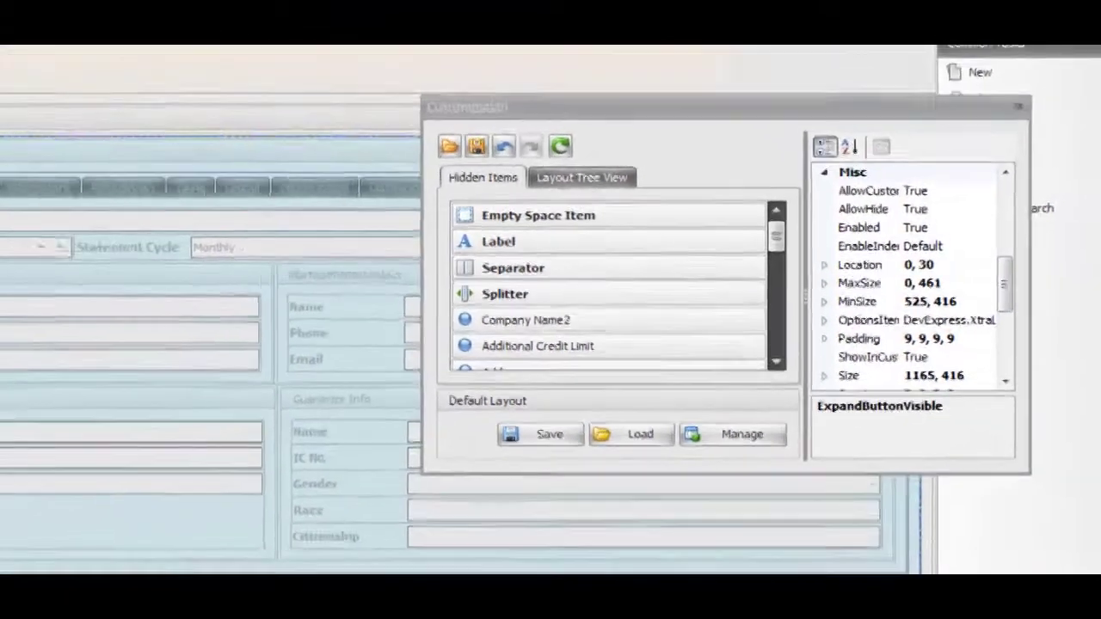
click(19, 160)
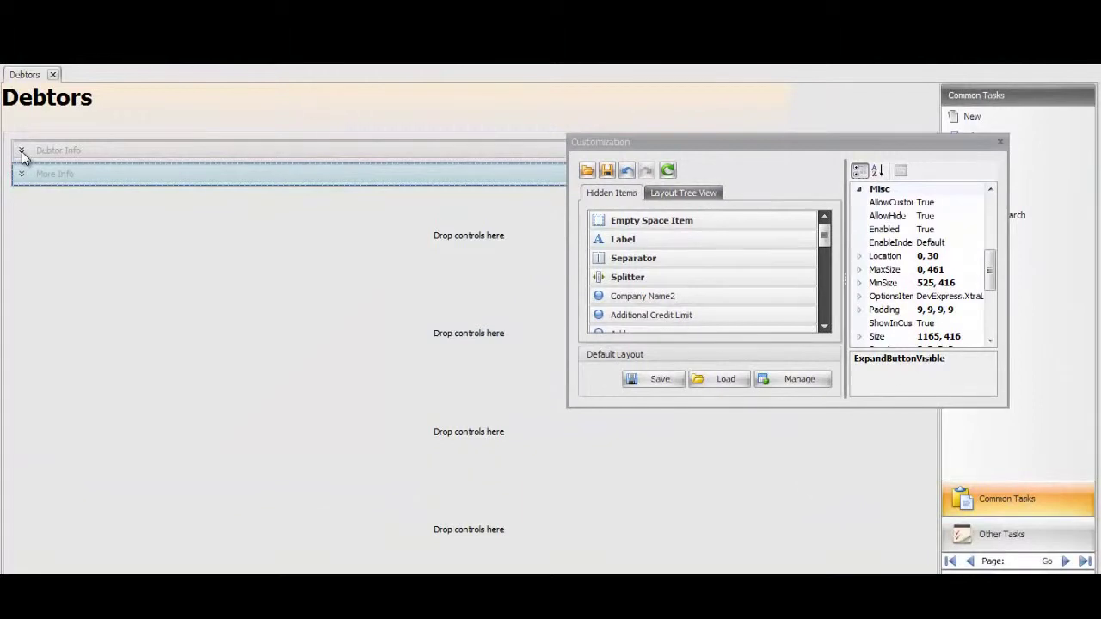
Step: Stretch the empty area over two slots, test both group toggles, and add an Empty Space Item at the bottom
click(485, 254)
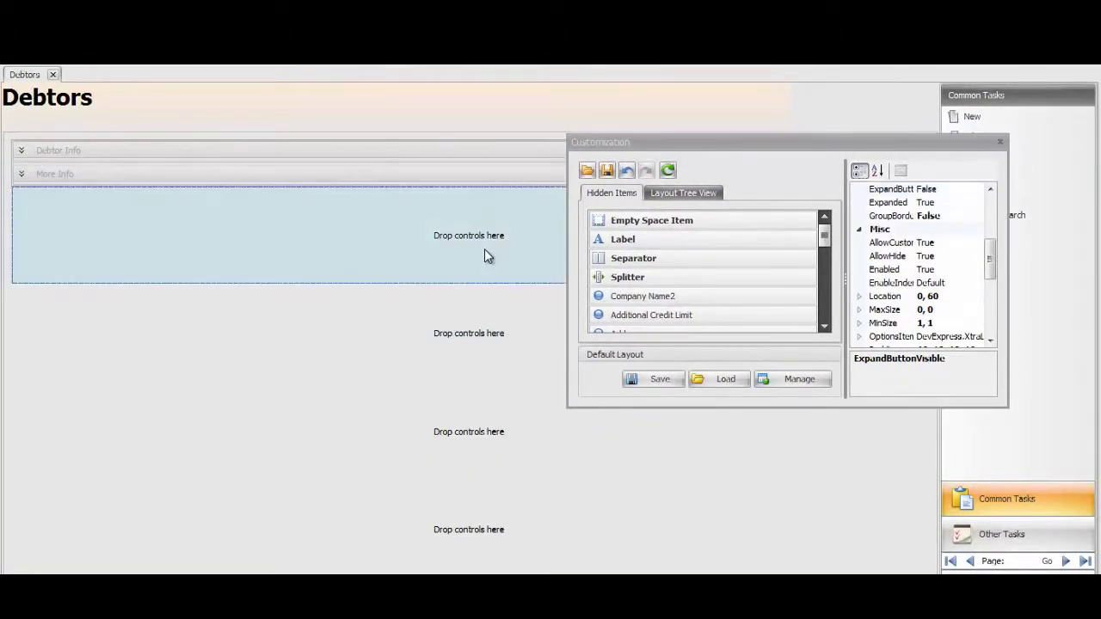
drag(475, 284, 476, 459)
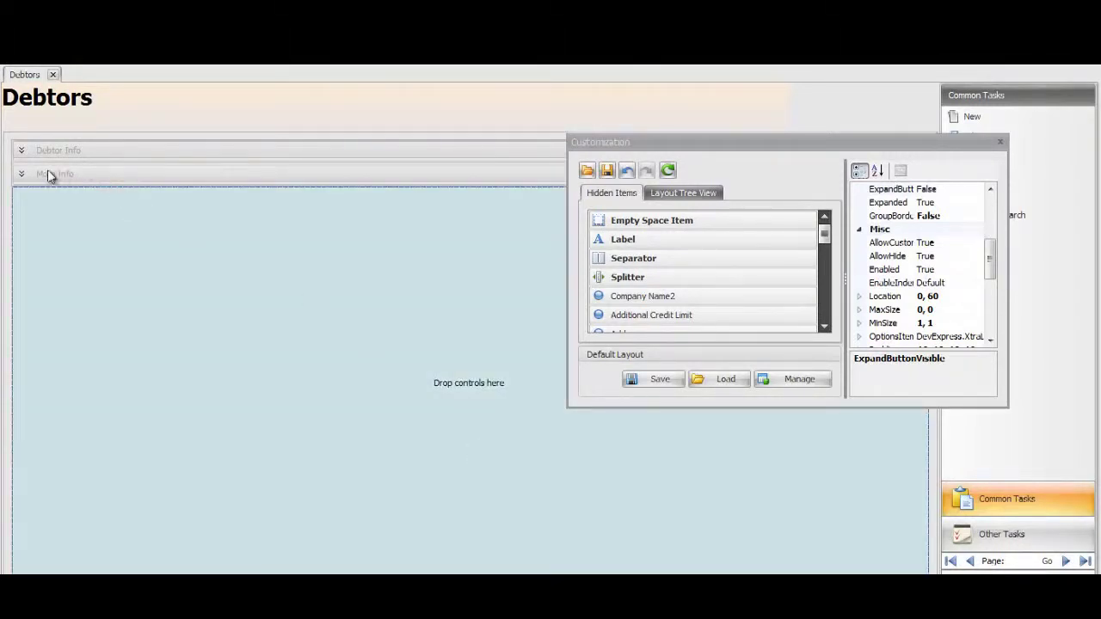
click(21, 176)
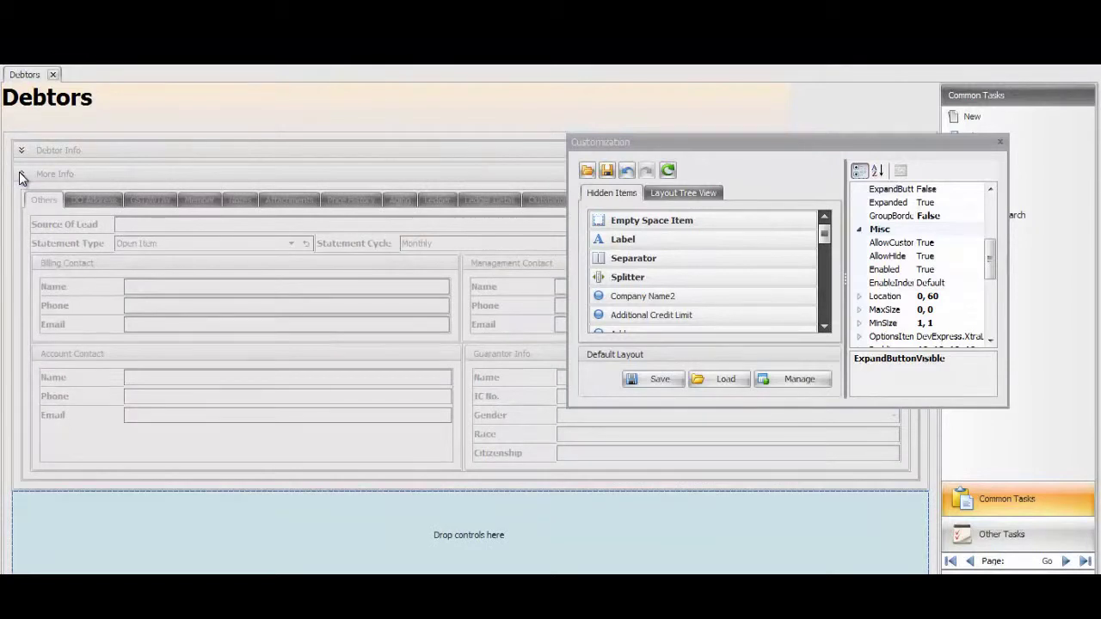
click(21, 176)
click(21, 151)
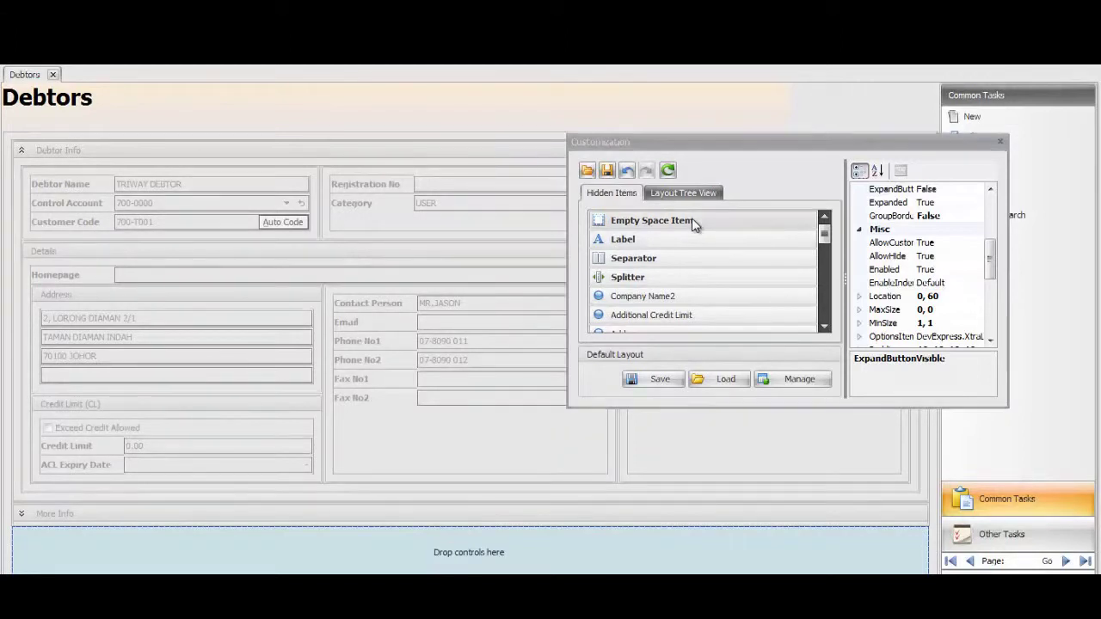
drag(691, 221, 451, 555)
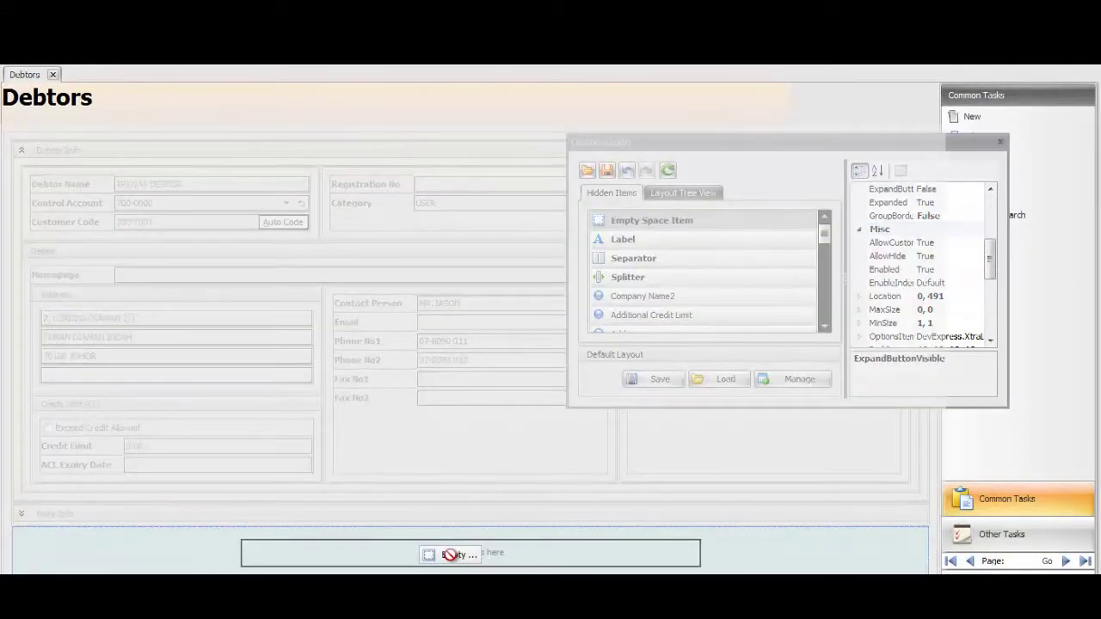
Step: Save the layout as 'My Debtor Layout' and acknowledge the success message
click(650, 383)
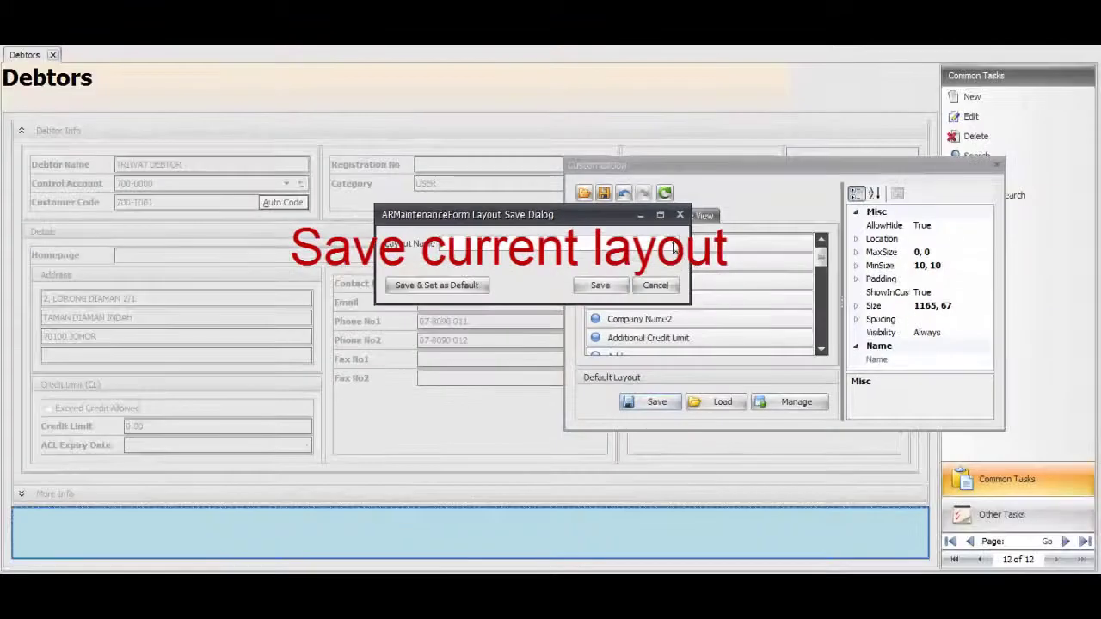
click(672, 245)
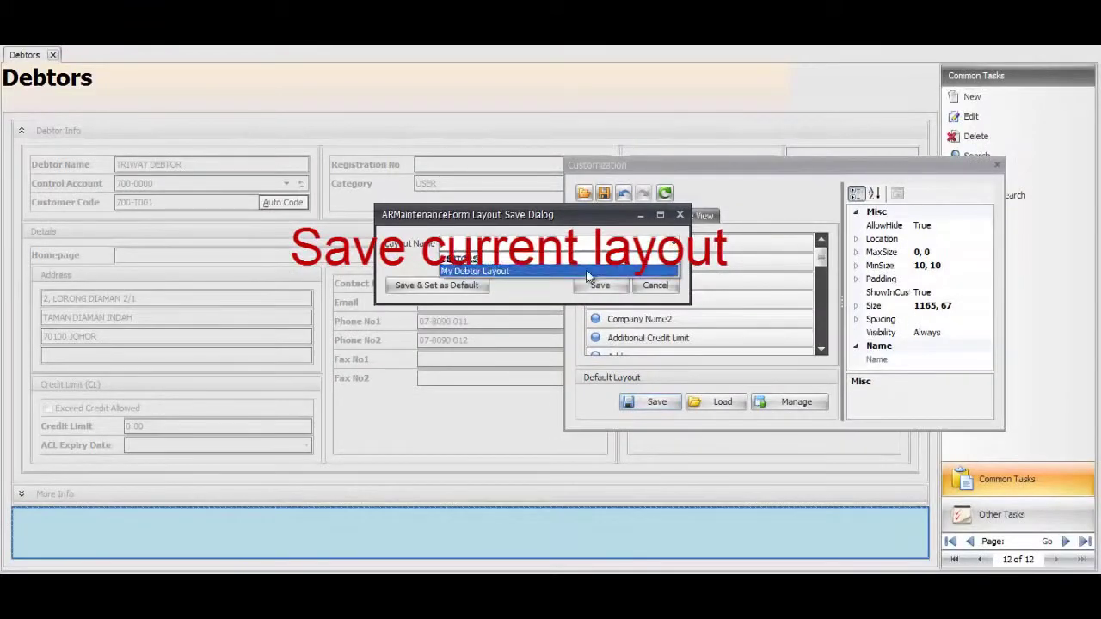
click(521, 270)
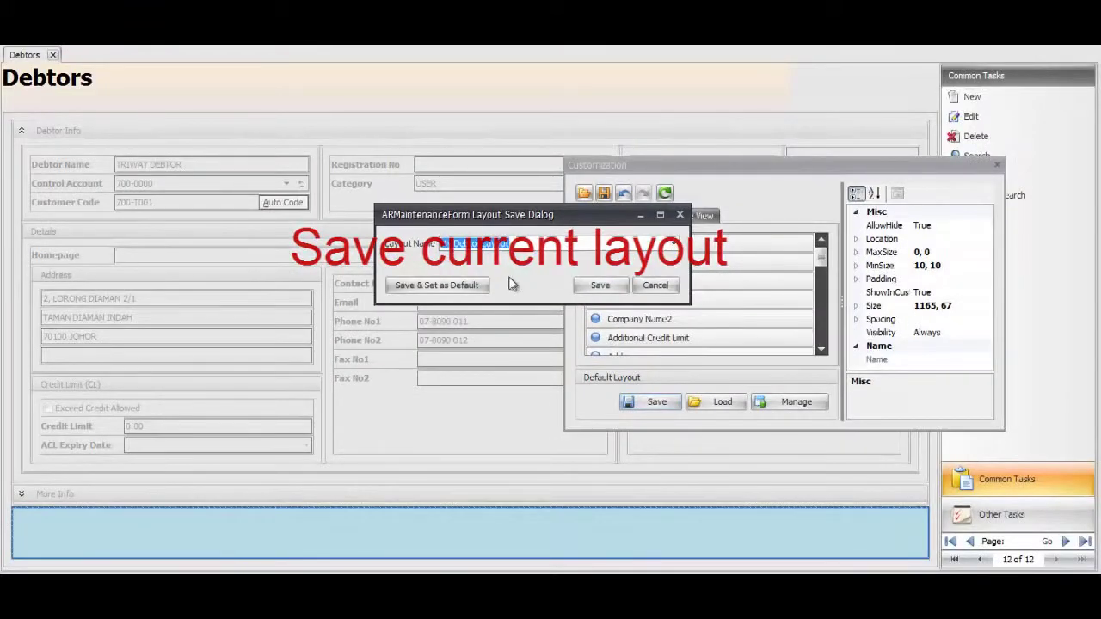
click(591, 286)
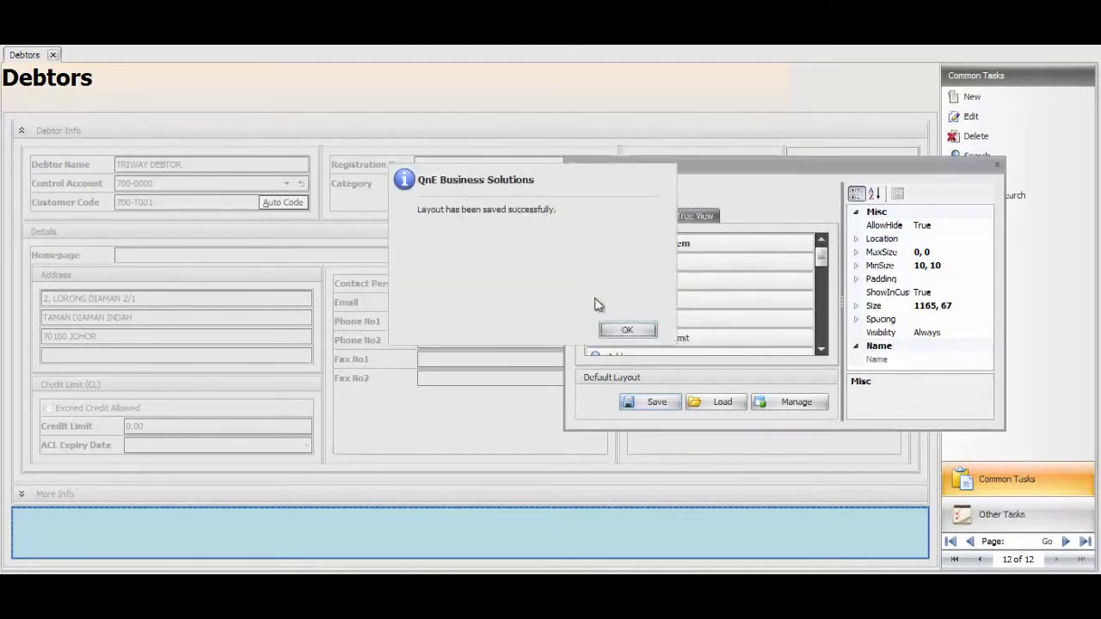
click(627, 330)
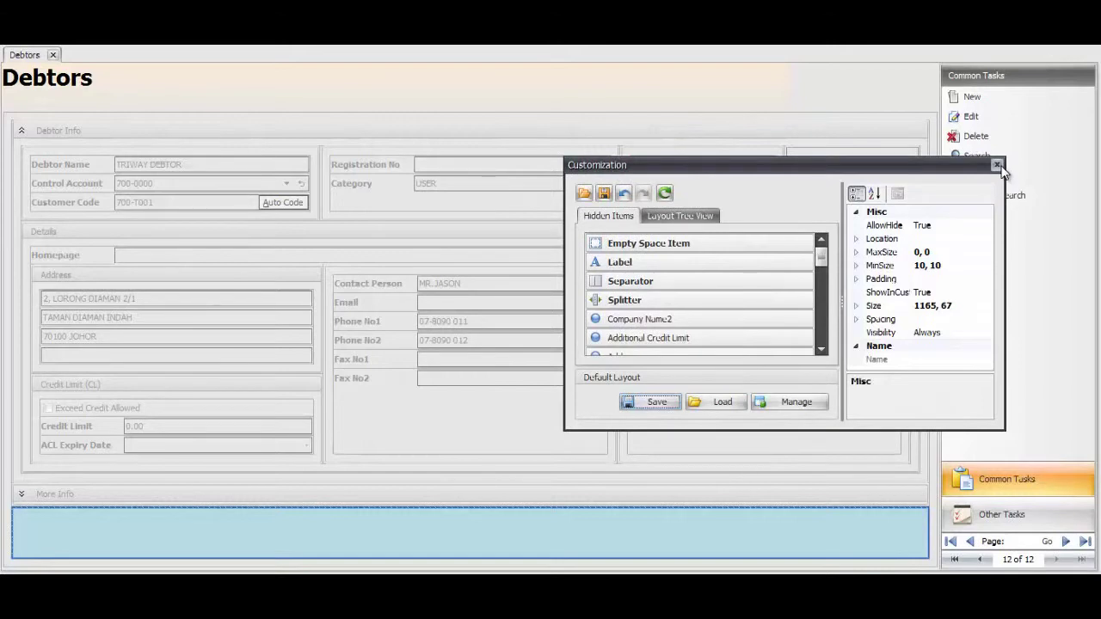
Step: Close the Customization window to return to the Debtors form
click(999, 167)
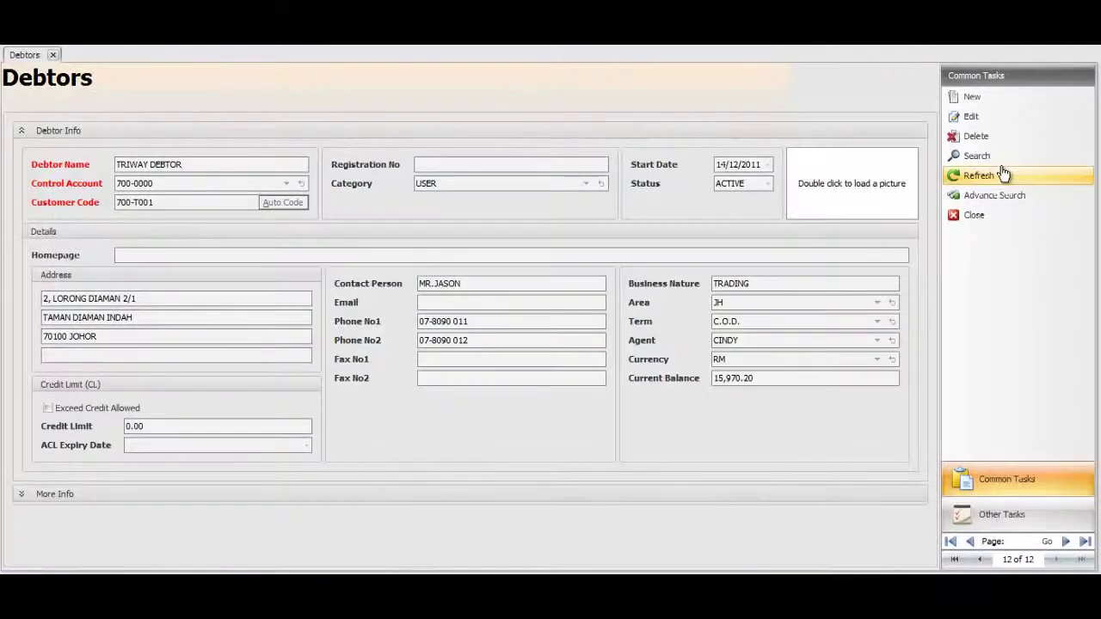